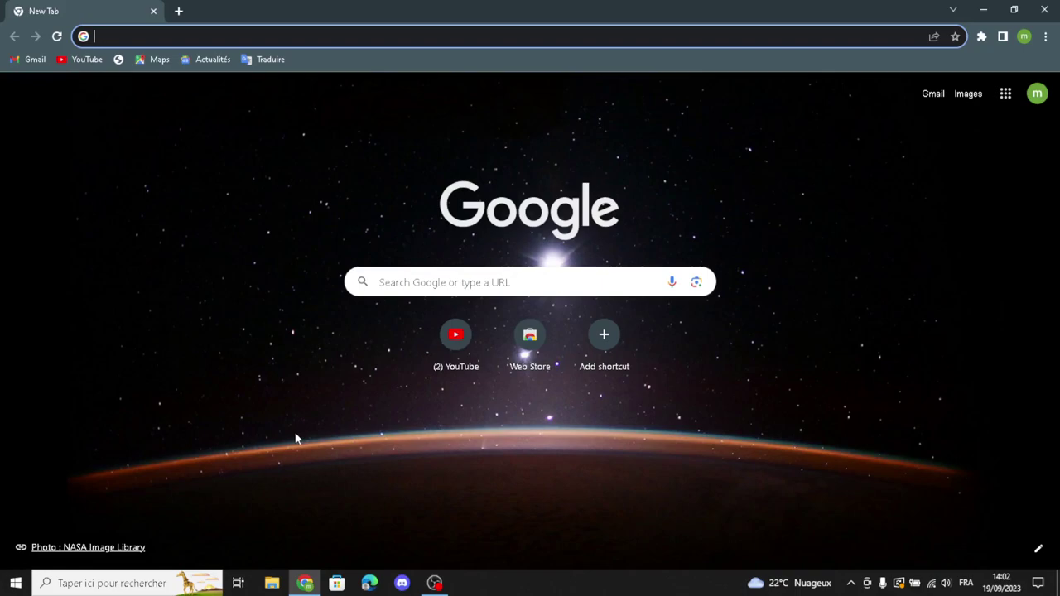
- Search Google for 'shopify' from the Chrome address bar suggestion
type("s")
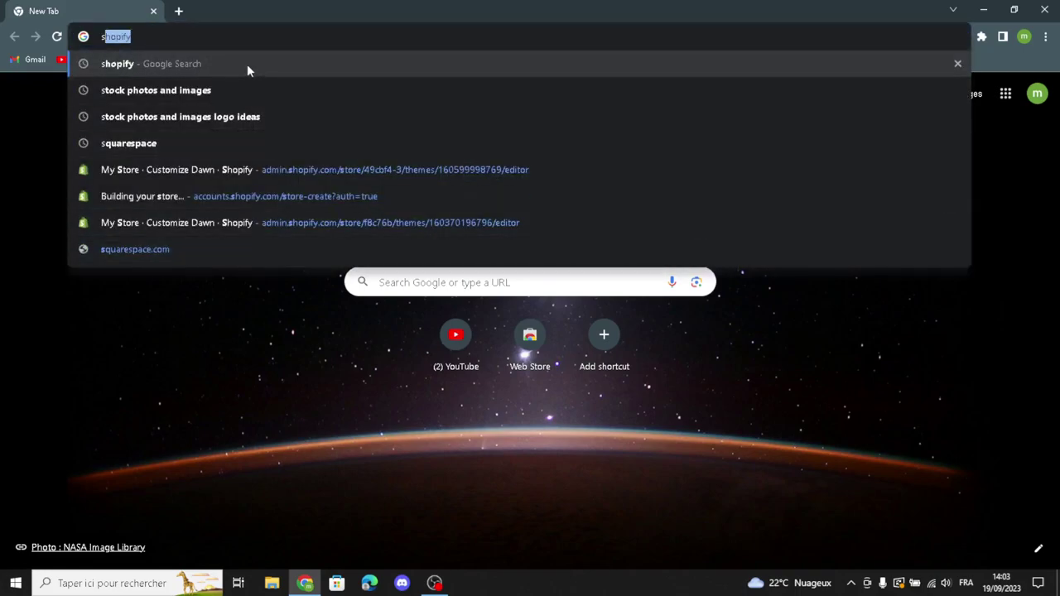
left_click(247, 64)
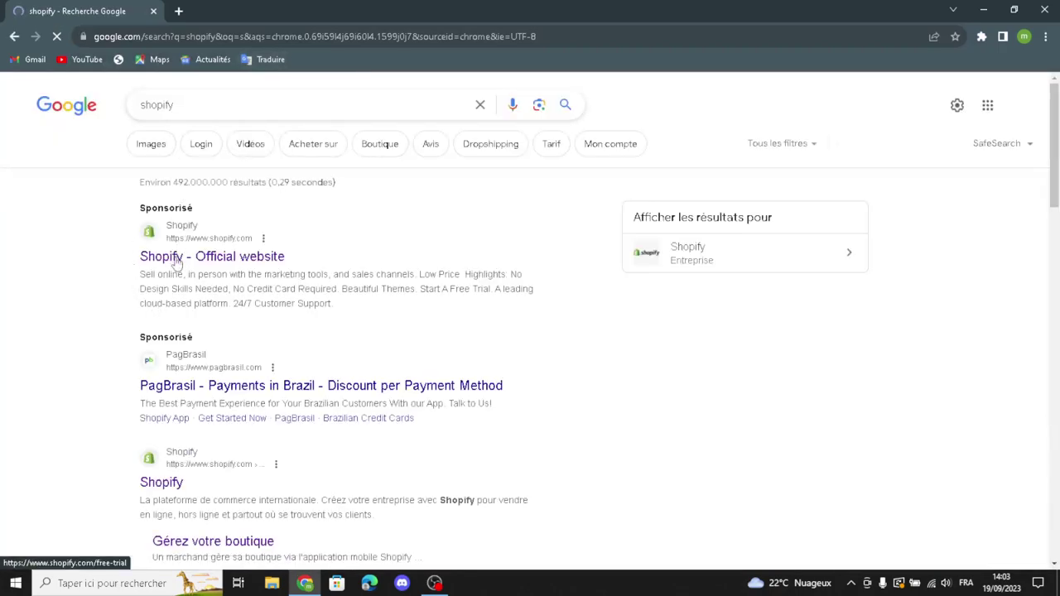
- Open the Shopify official website and start a free trial with the saved e-mail address
left_click(176, 262)
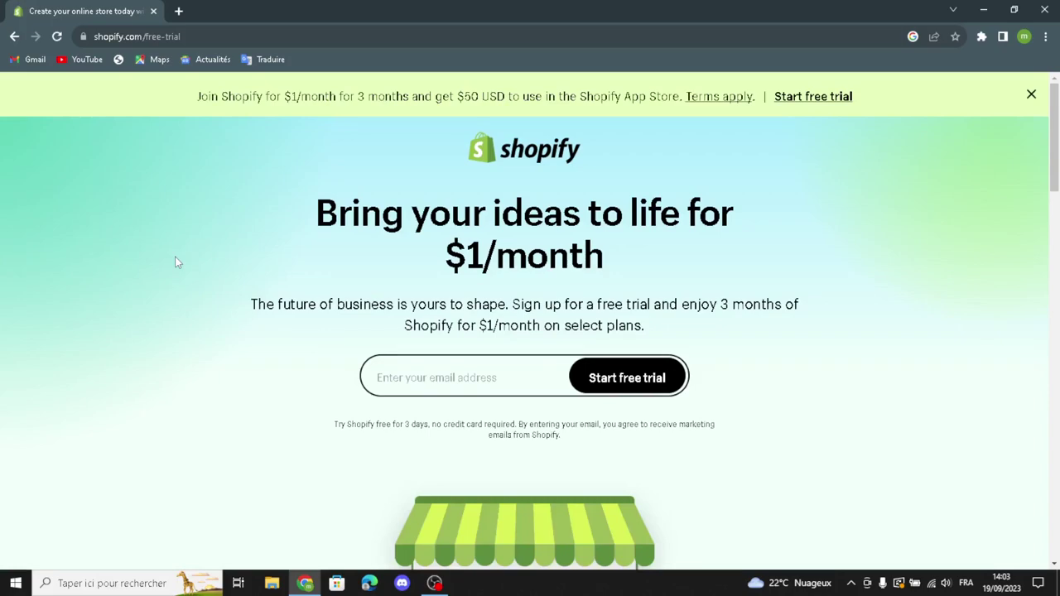
left_click(388, 377)
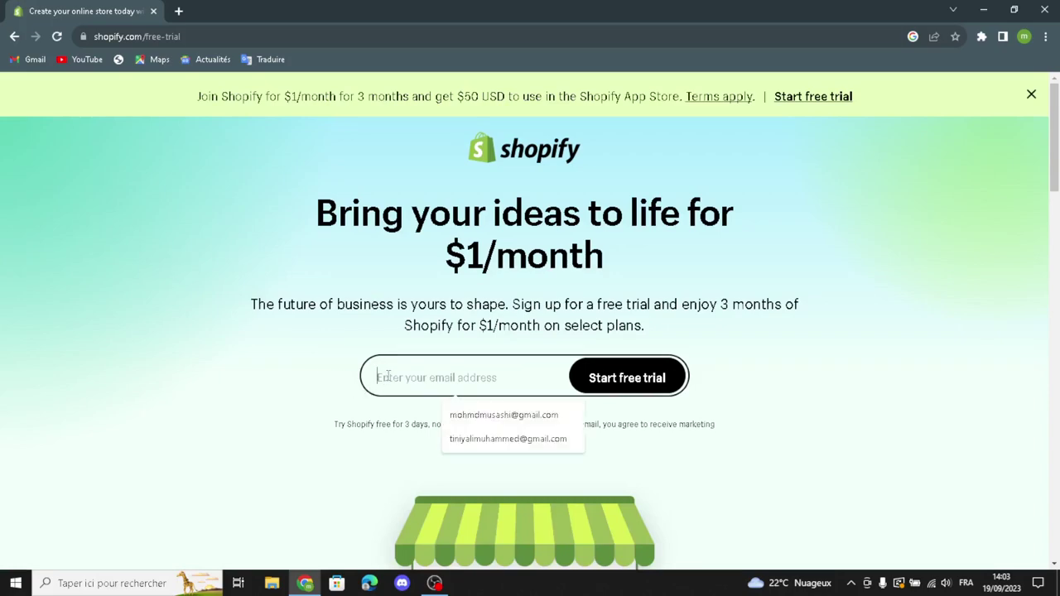
left_click(477, 416)
left_click(639, 383)
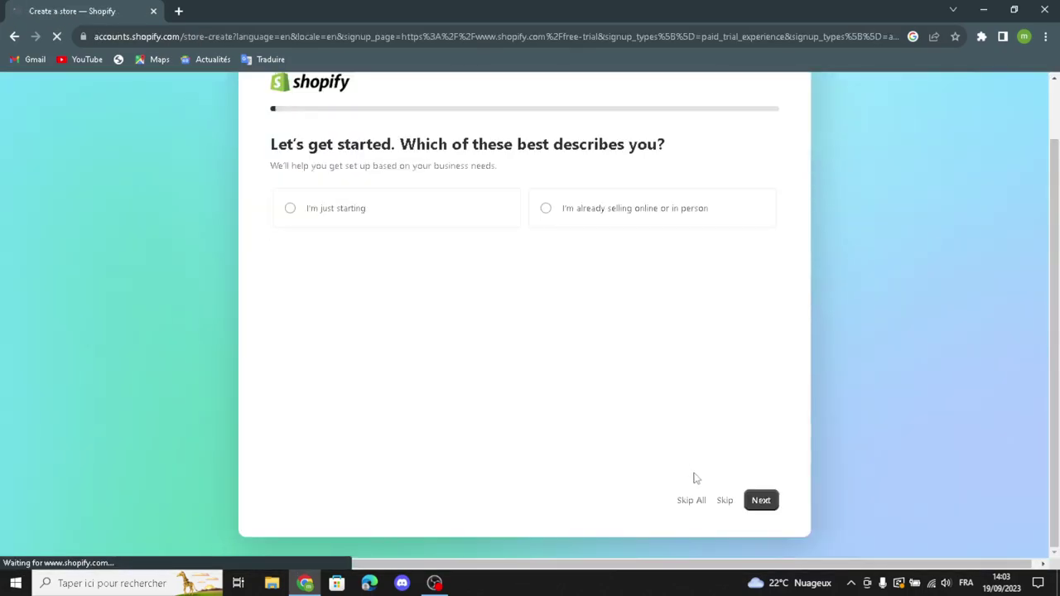
- Skip all setup questions, keep Morocco as the country/region, and sign in with the chosen account
left_click(687, 501)
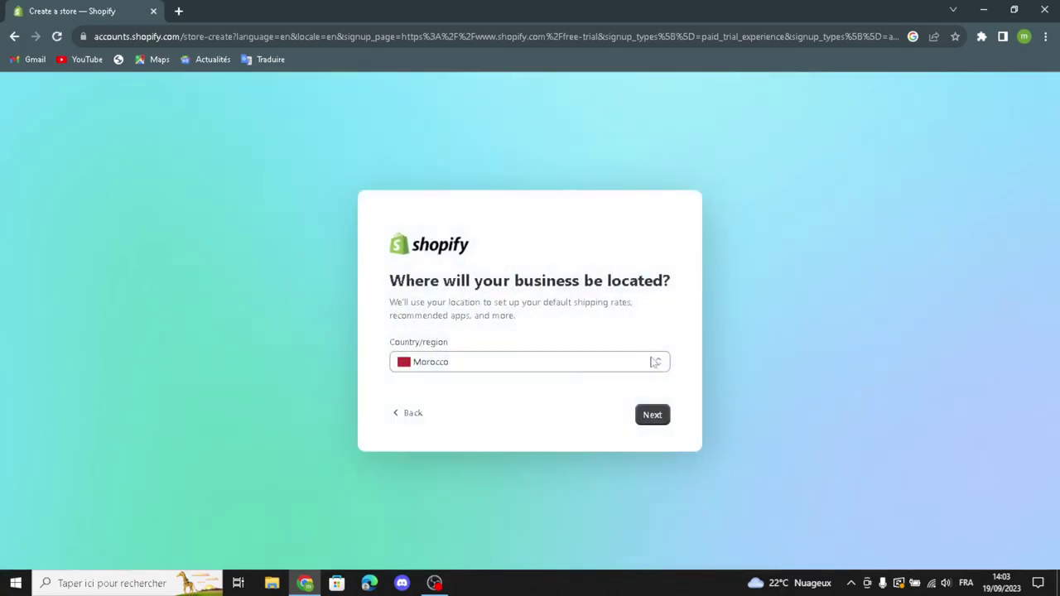
left_click(657, 419)
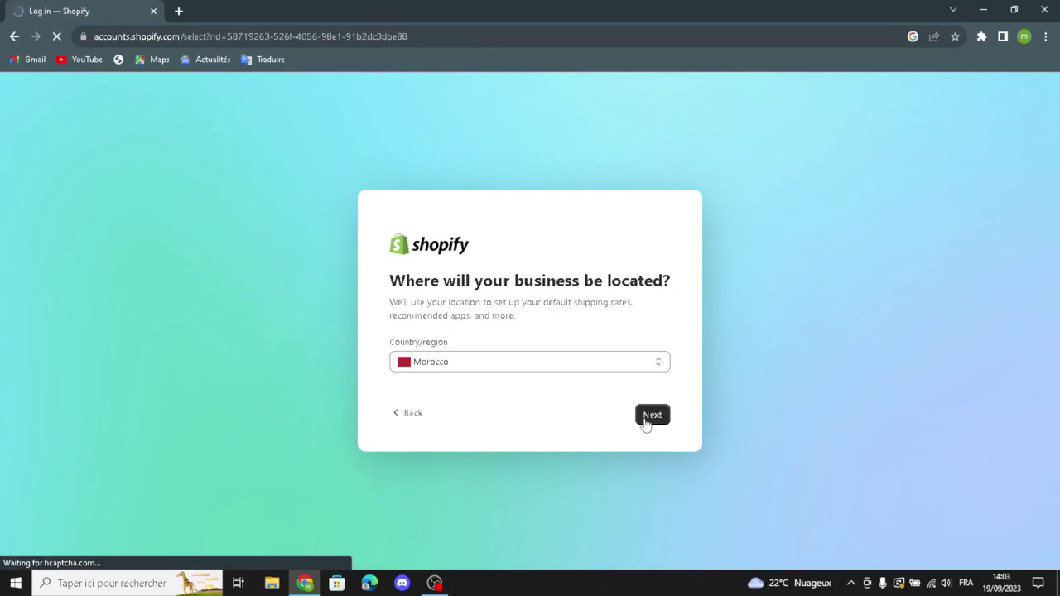
left_click(500, 345)
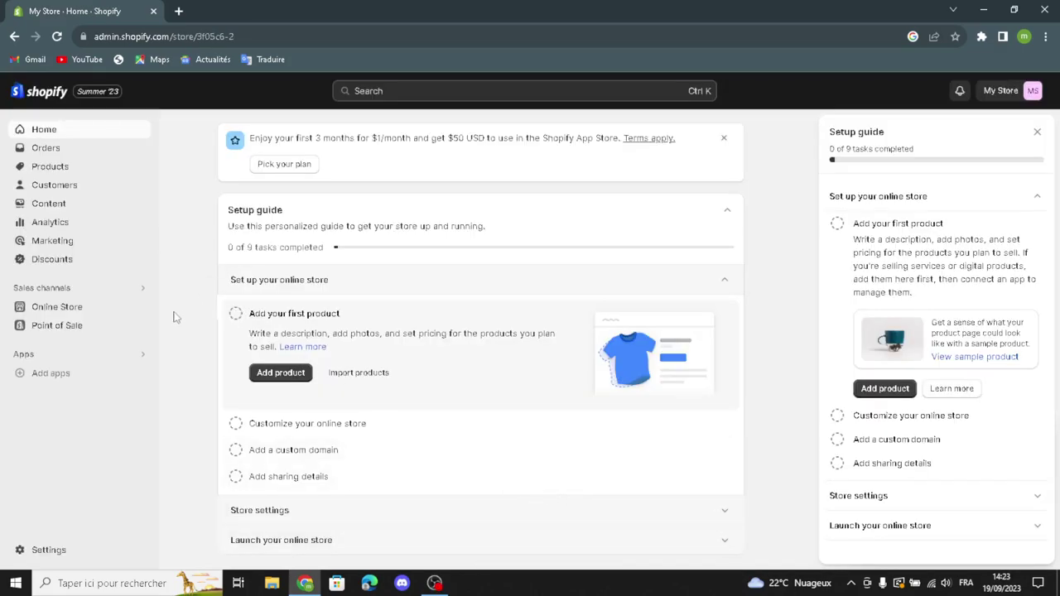
- Go to Online Store > Themes and customize the current Dawn theme
left_click(70, 308)
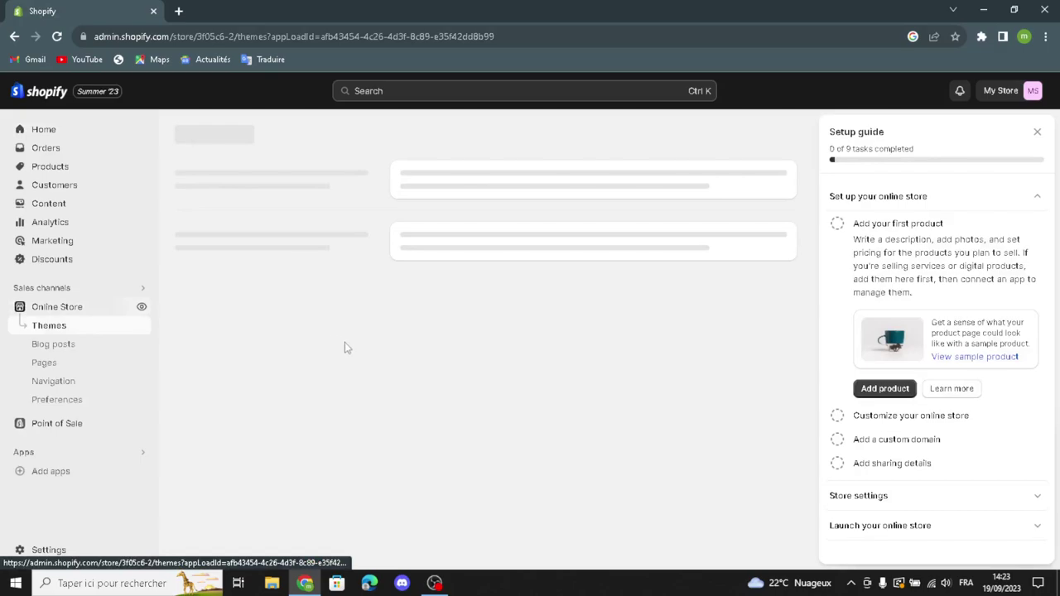
left_click(74, 331)
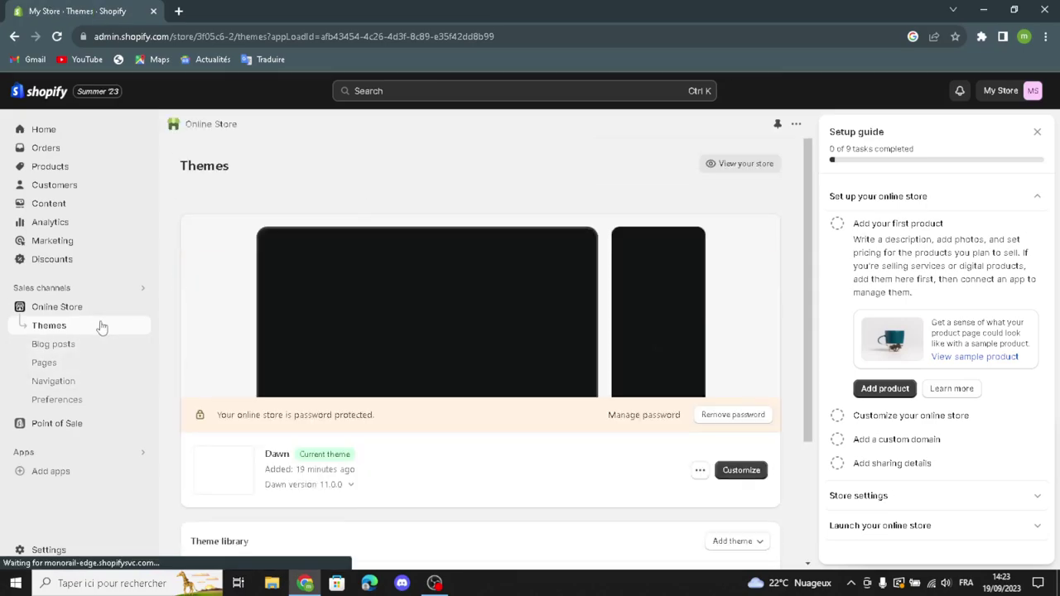
scroll(362, 493, "down", 3)
scroll(362, 493, "down", 4)
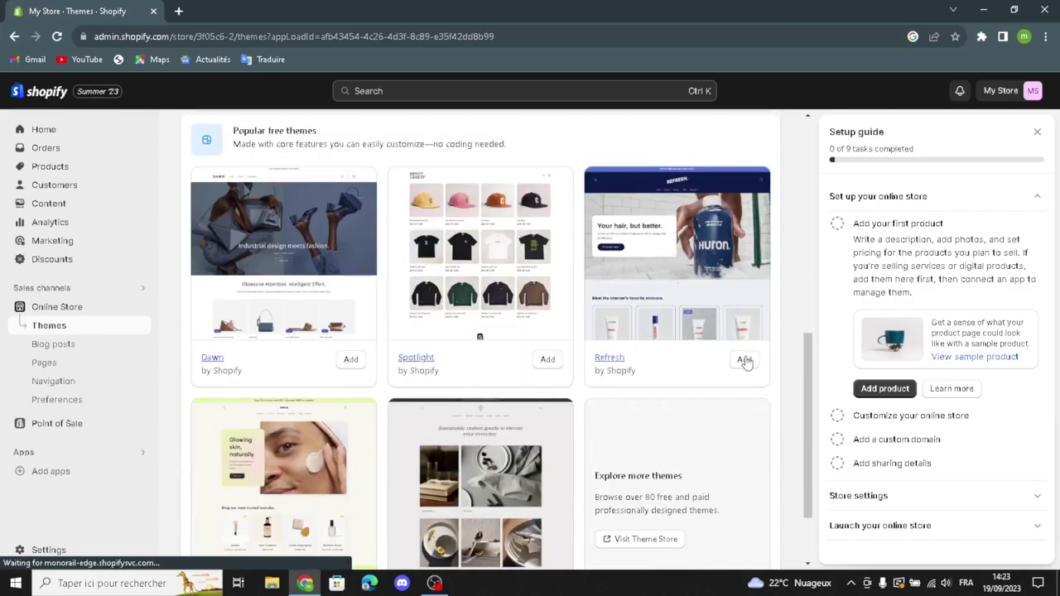
scroll(555, 412, "up", 2)
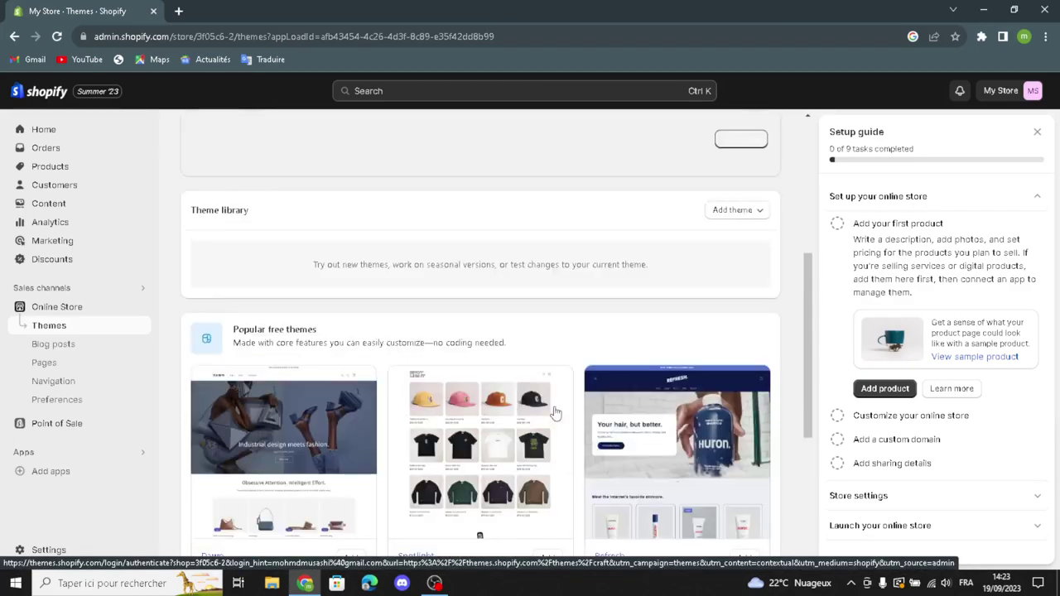
scroll(555, 411, "up", 1)
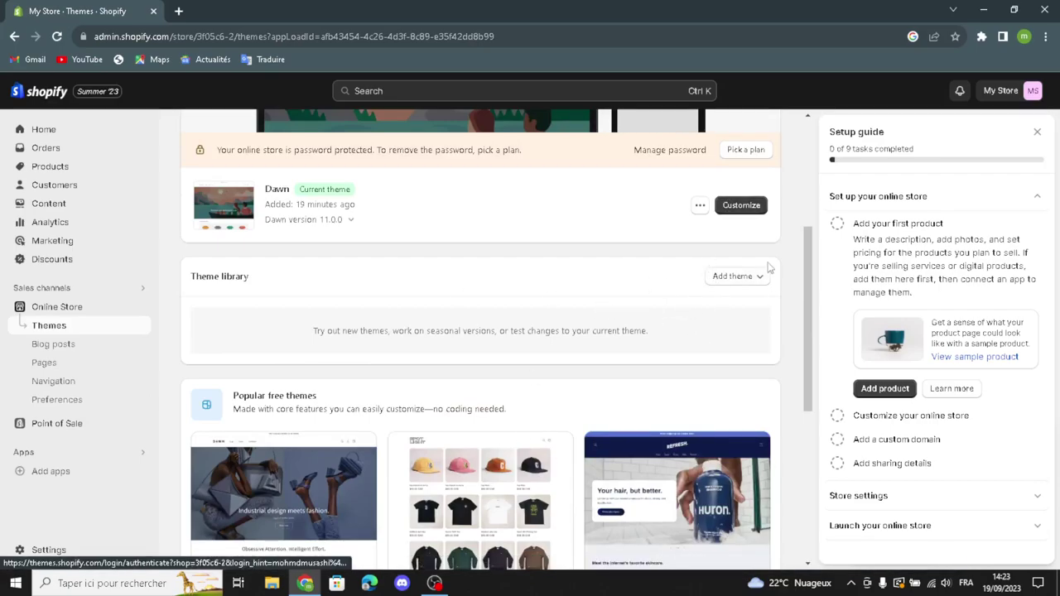
left_click(741, 214)
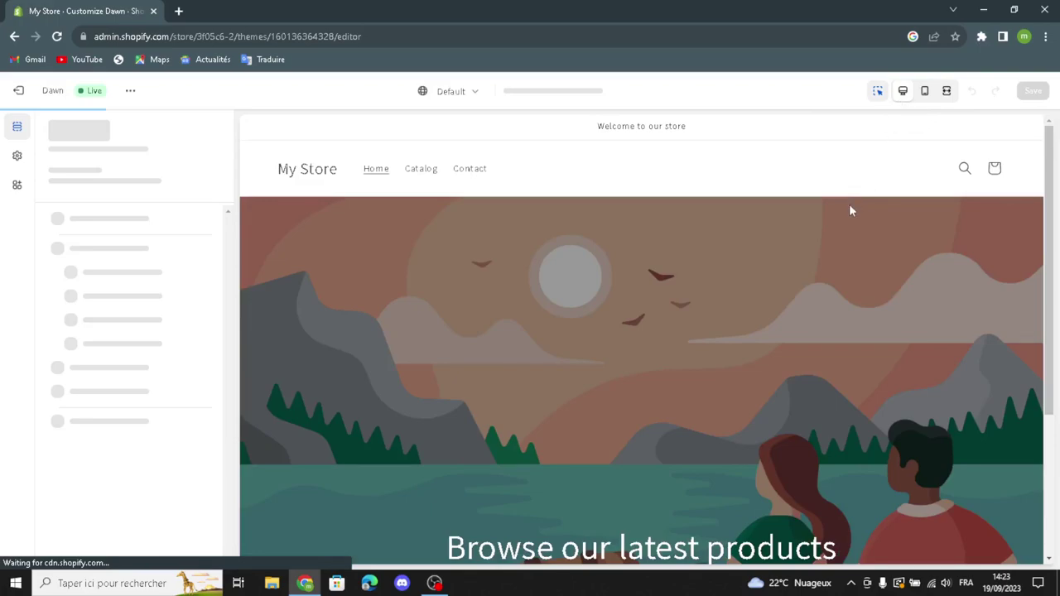
- In the announcement bar, enable auto-rotate plus the country/region and language selectors, keeping Scheme 1
left_click(924, 90)
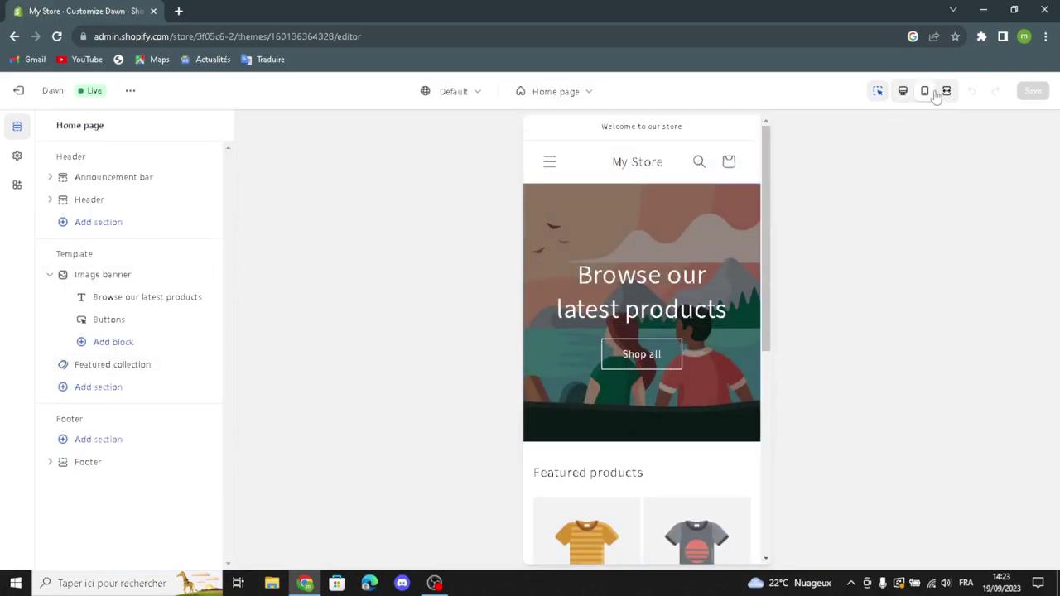
left_click(903, 93)
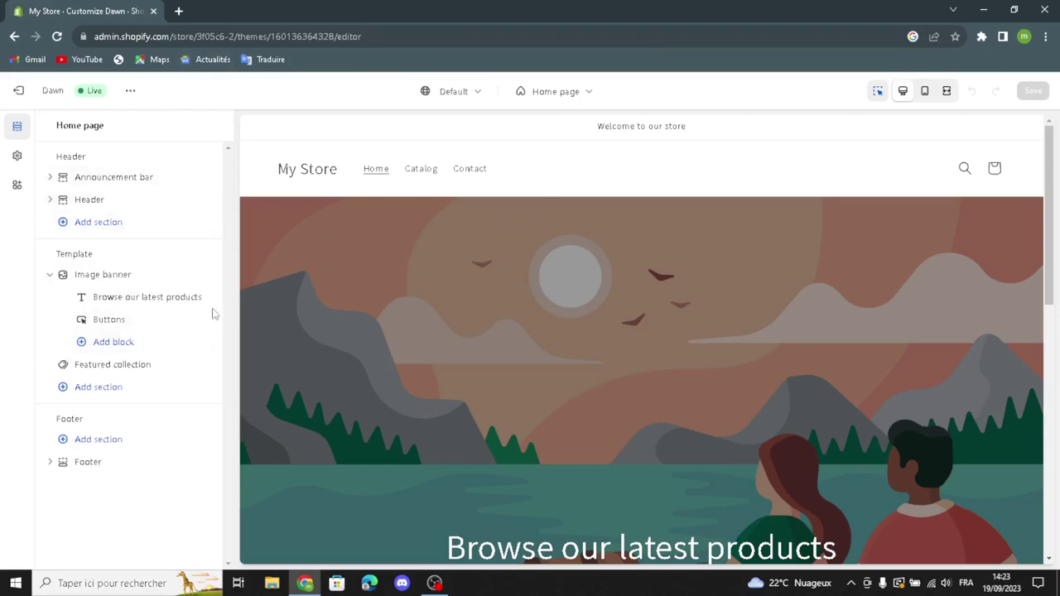
left_click(98, 185)
left_click(98, 231)
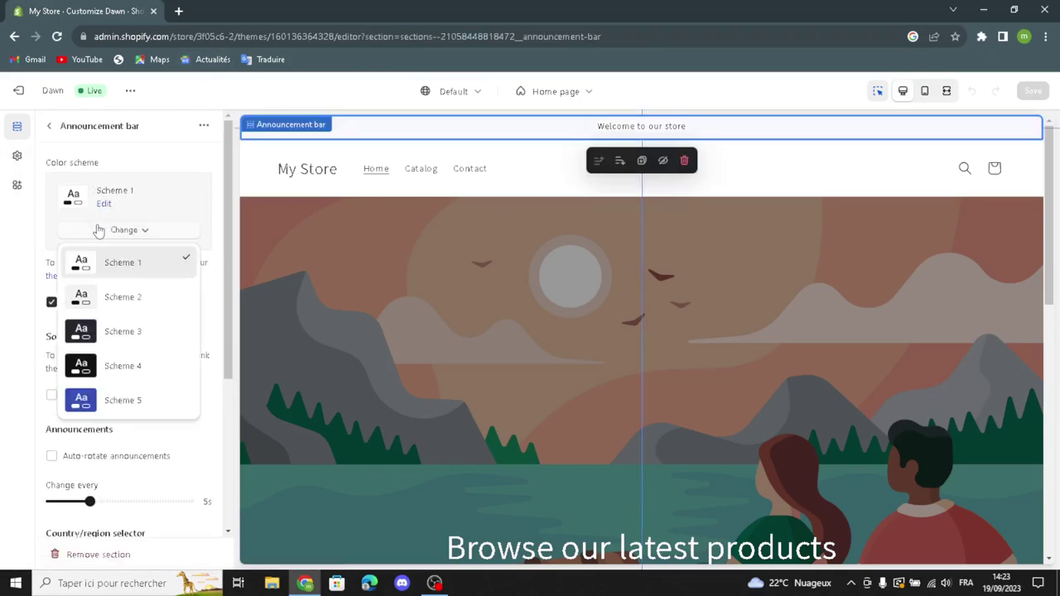
left_click(98, 231)
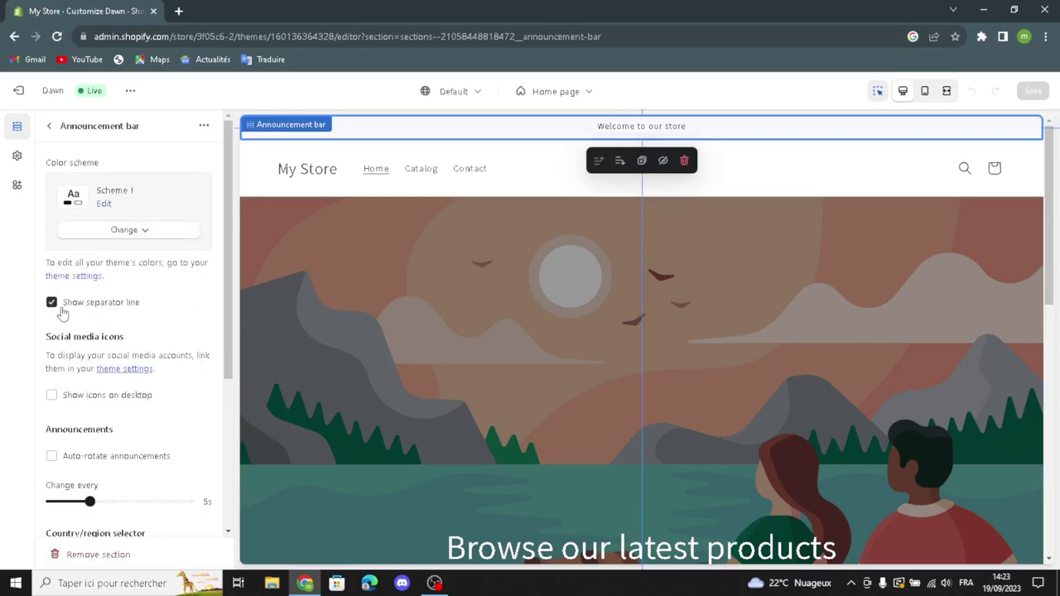
left_click(52, 396)
left_click(51, 395)
left_click(52, 457)
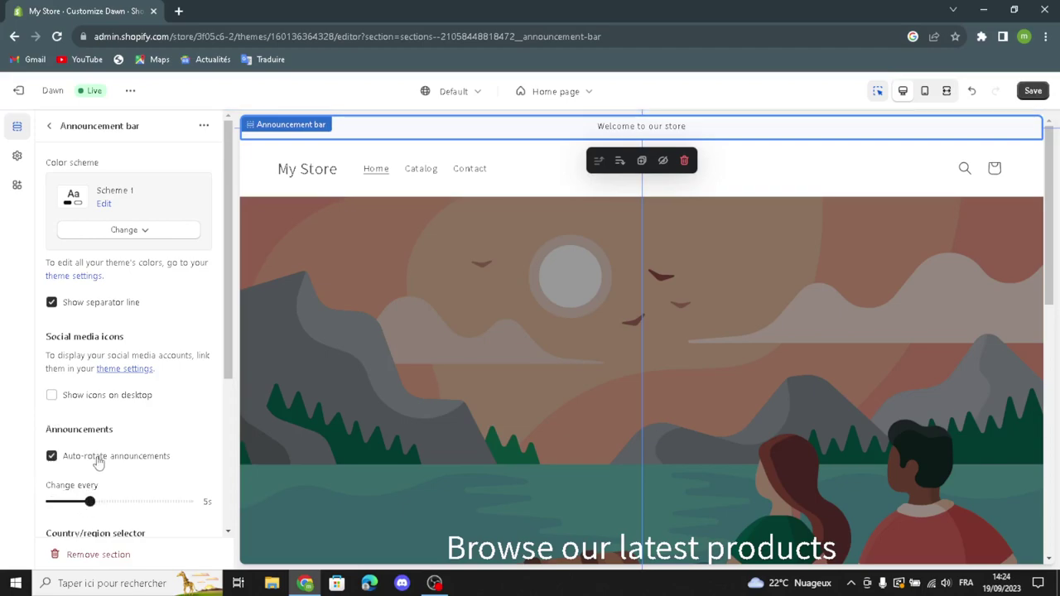
scroll(83, 505, "down", 2)
left_click(53, 459)
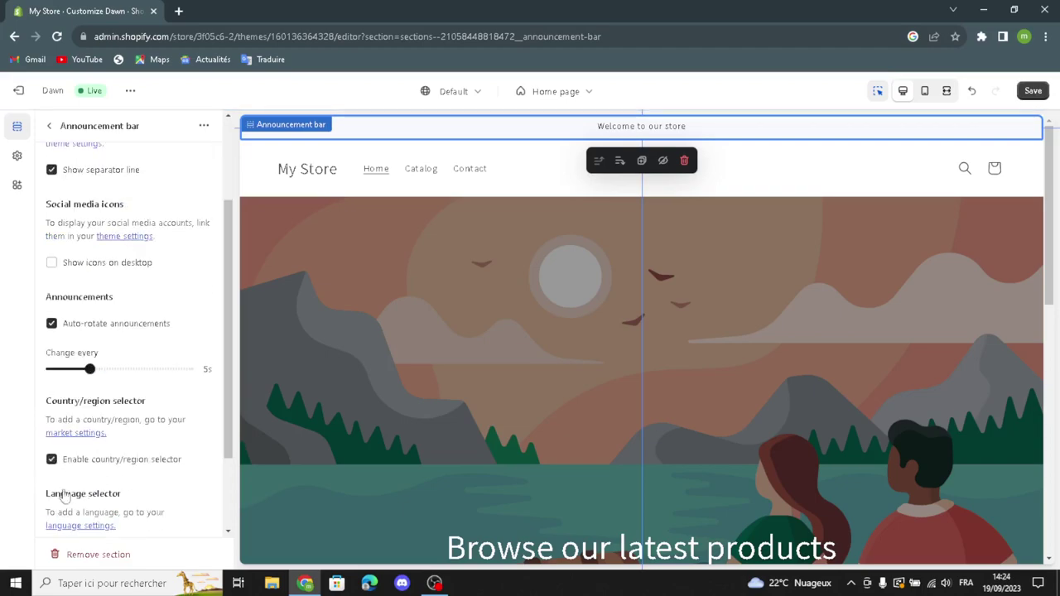
scroll(73, 458, "down", 2)
left_click(52, 442)
scroll(60, 243, "up", 4)
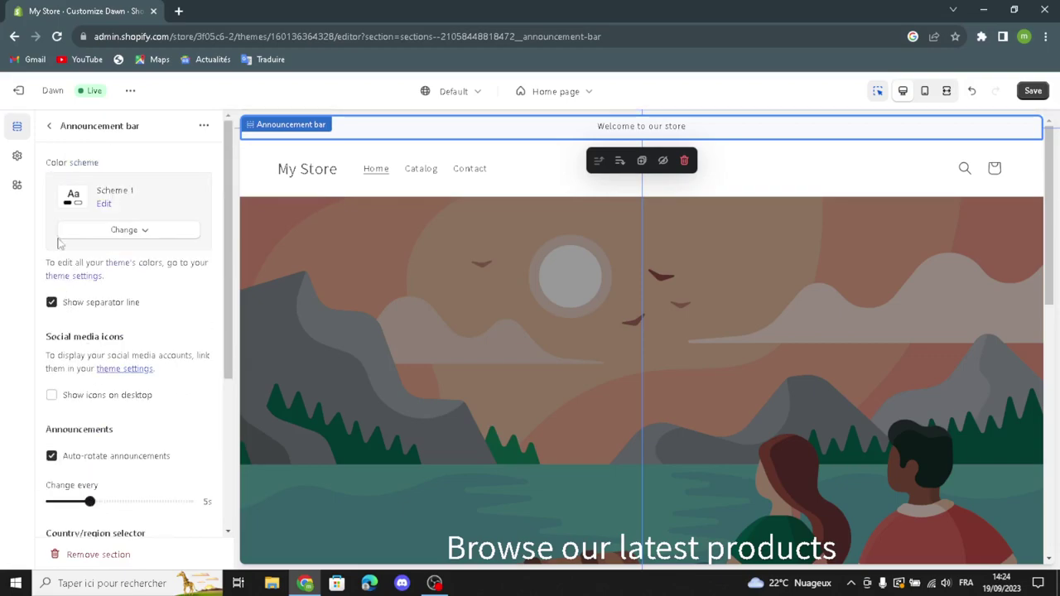
- Link the 'Welcome to our store' announcement to All collections
left_click(49, 126)
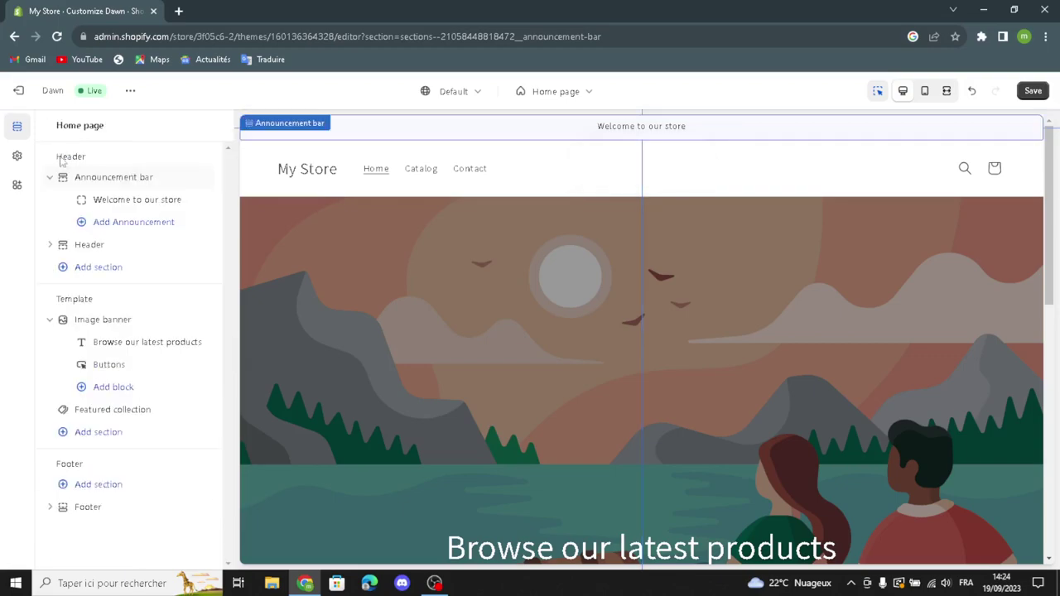
left_click(94, 203)
left_click_drag(146, 181, 52, 150)
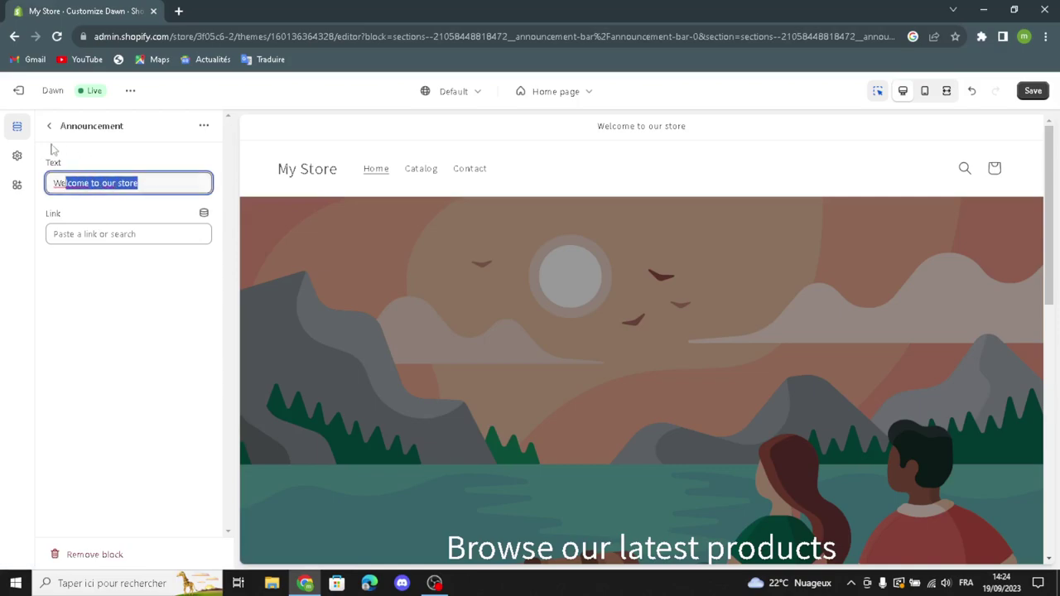
left_click(126, 234)
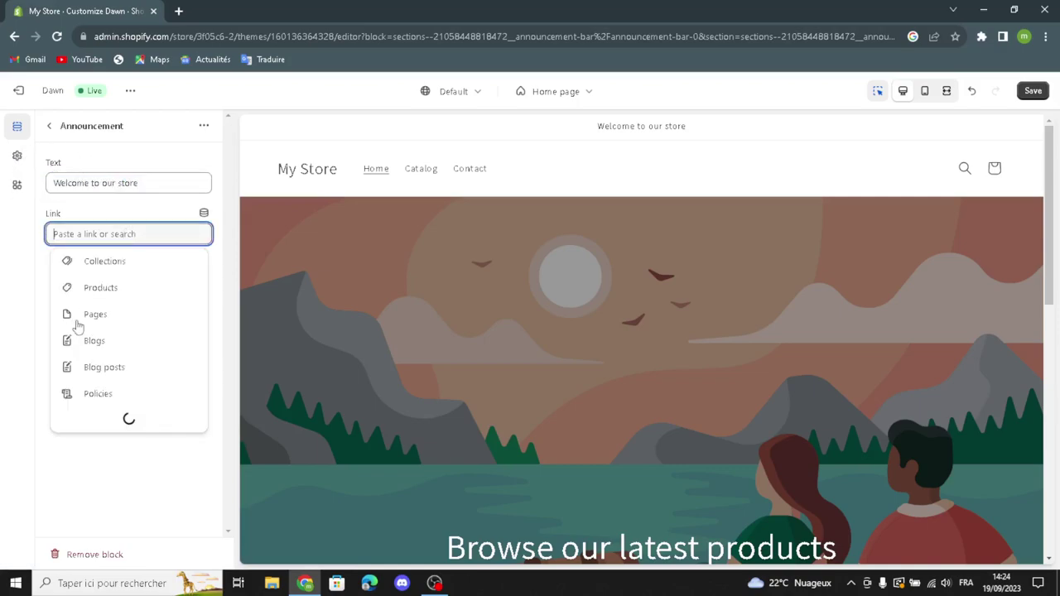
left_click(108, 263)
left_click(111, 181)
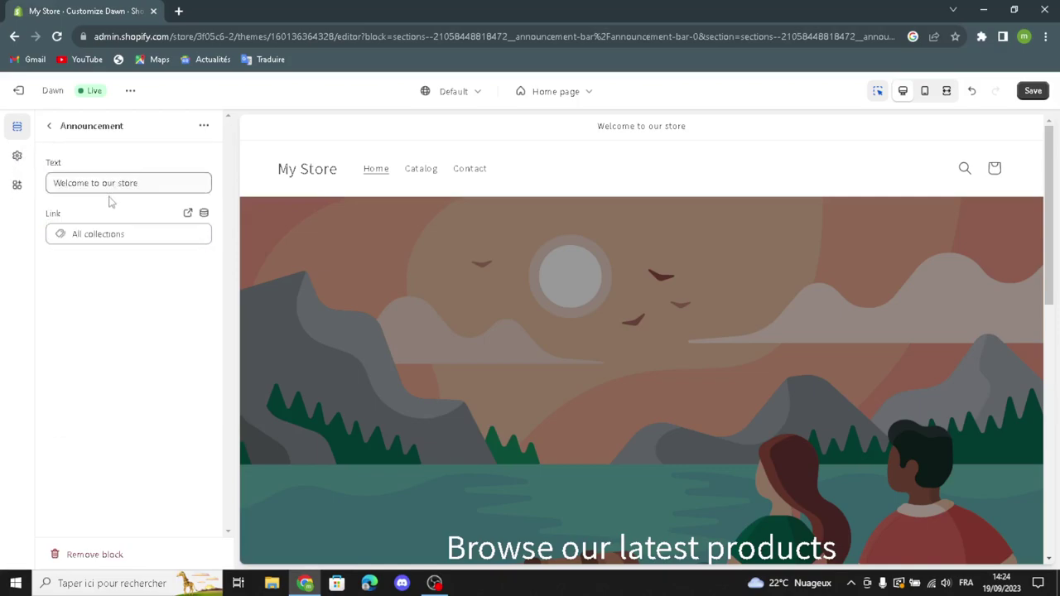
left_click(49, 126)
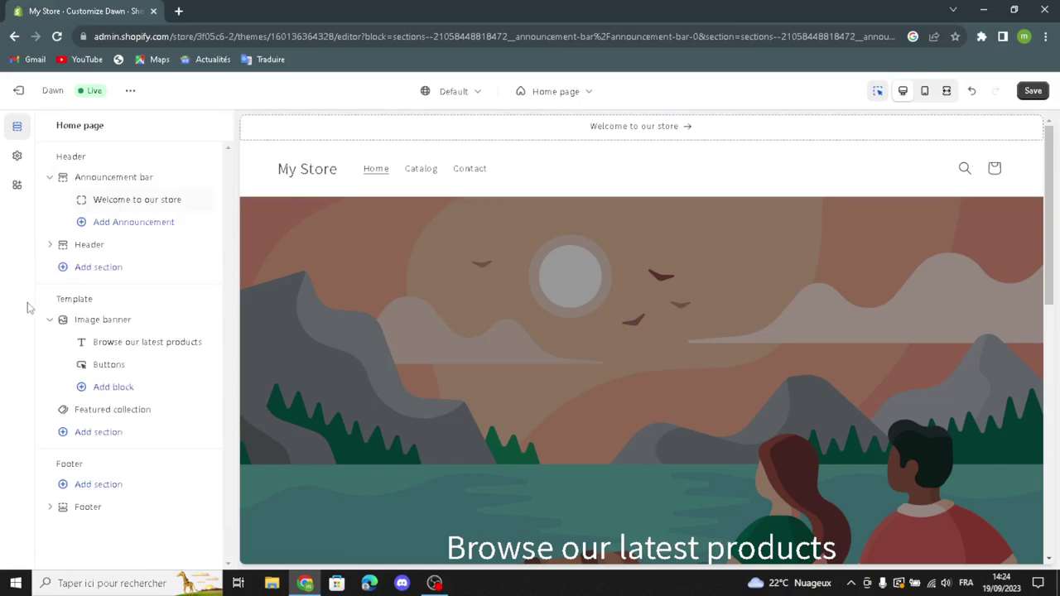
- Review the header settings, keeping Middle left logo, Dropdown menu and On scroll up sticky header
left_click(73, 247)
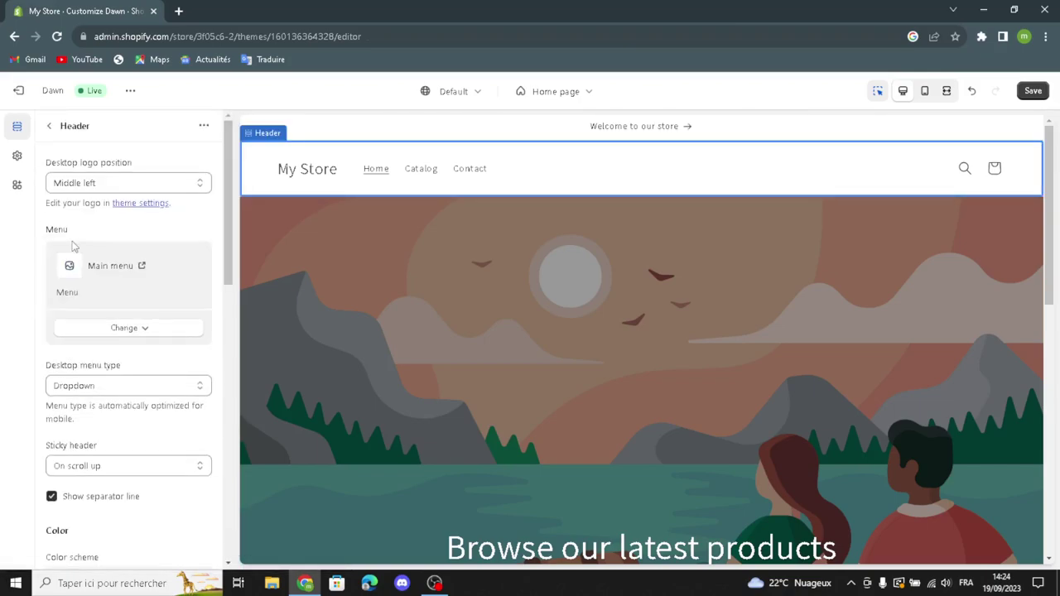
left_click(110, 181)
key("Escape")
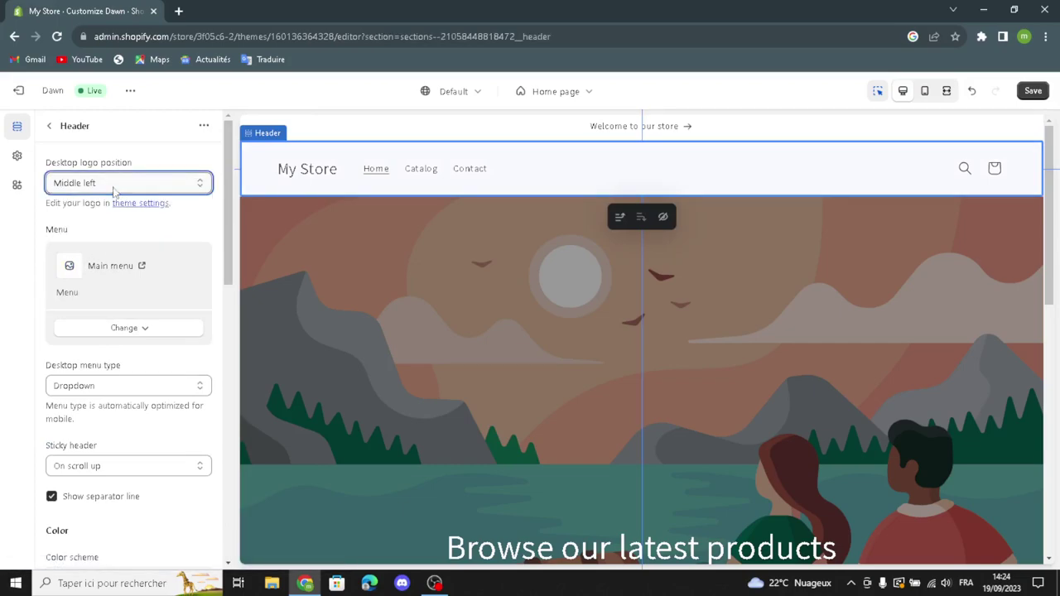
left_click(71, 328)
left_click(72, 328)
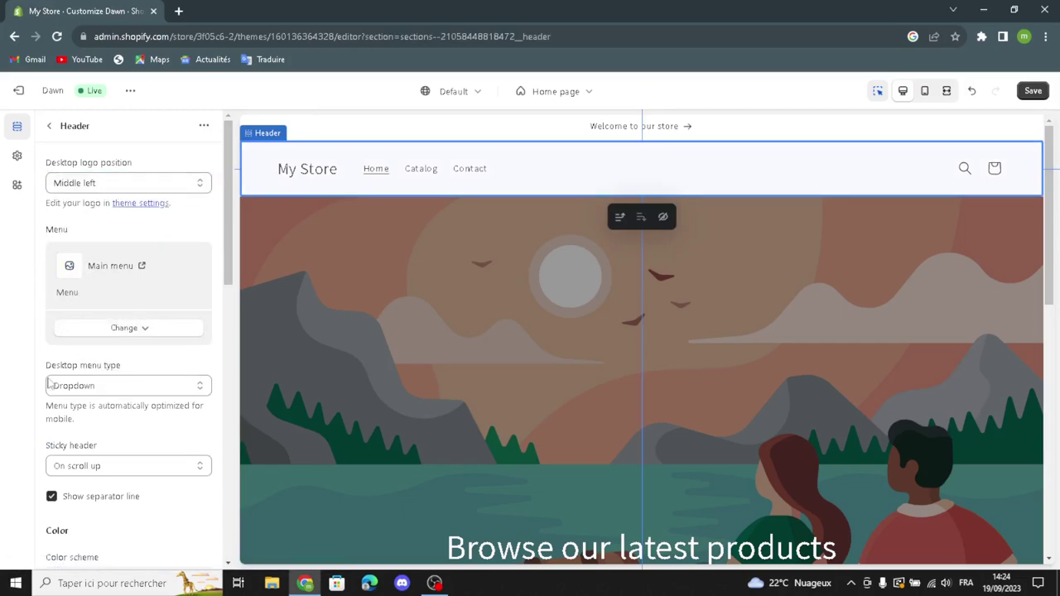
left_click(63, 386)
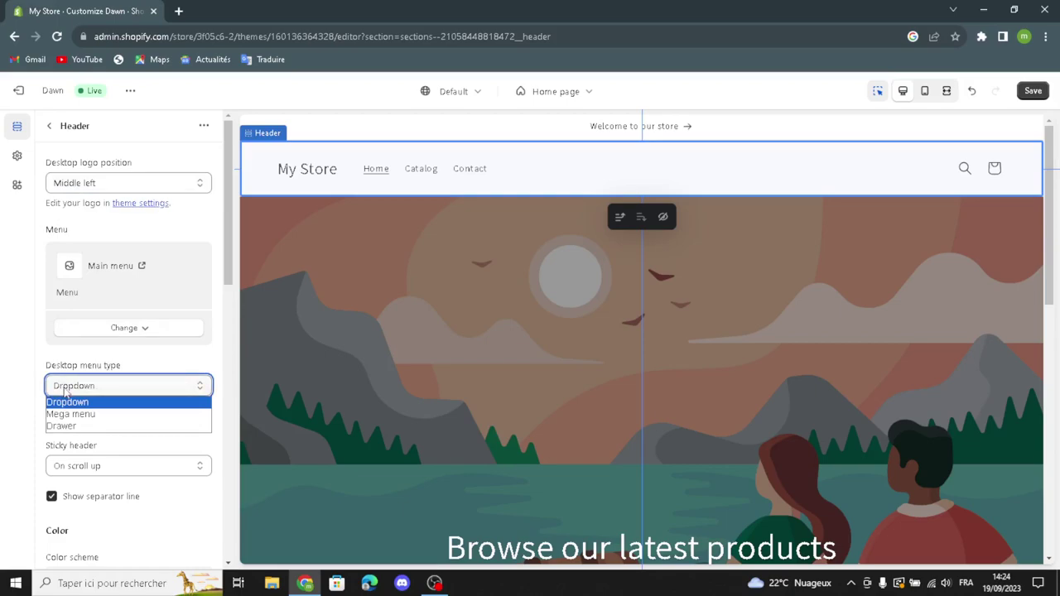
left_click(67, 392)
left_click(68, 465)
key("Escape")
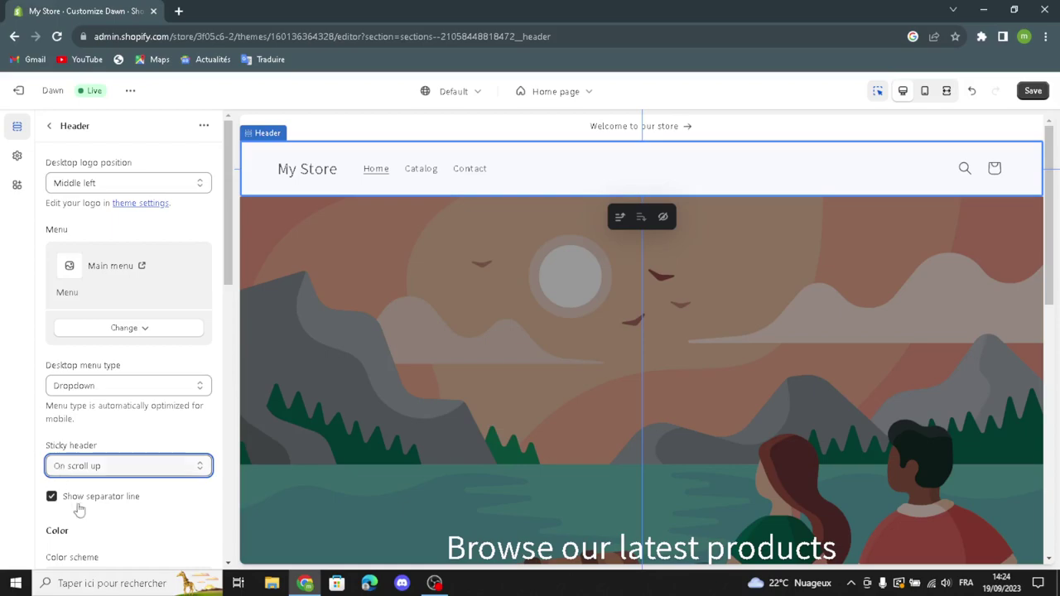
scroll(78, 509, "down", 4)
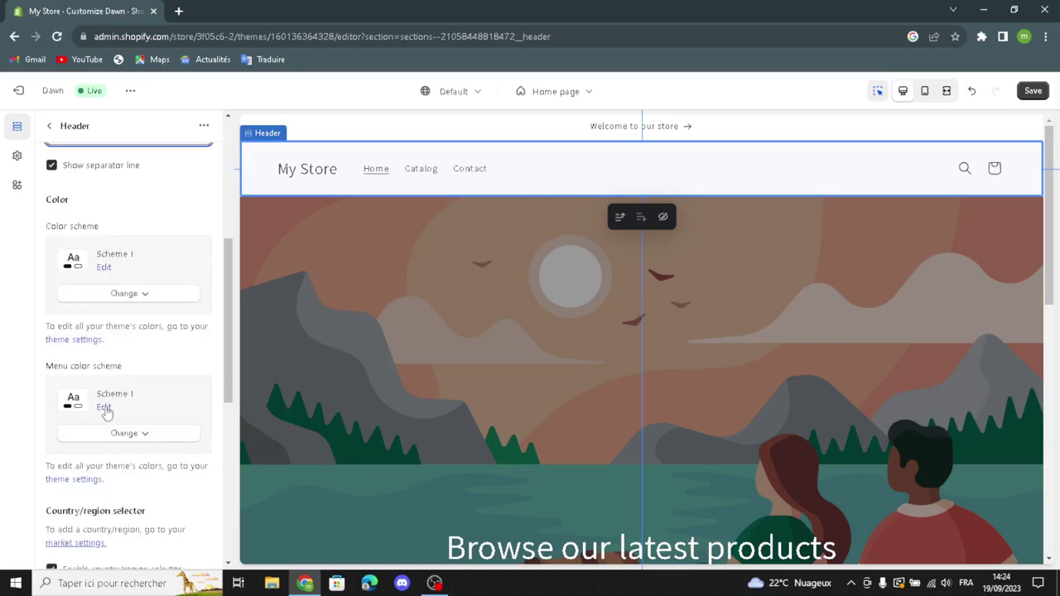
scroll(87, 498, "down", 2)
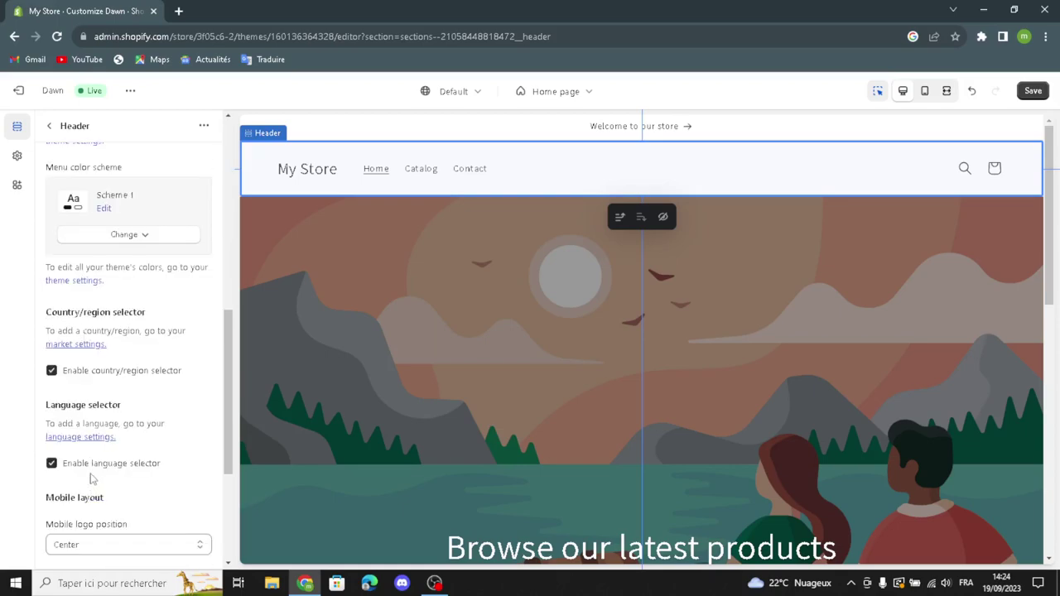
scroll(91, 479, "down", 1)
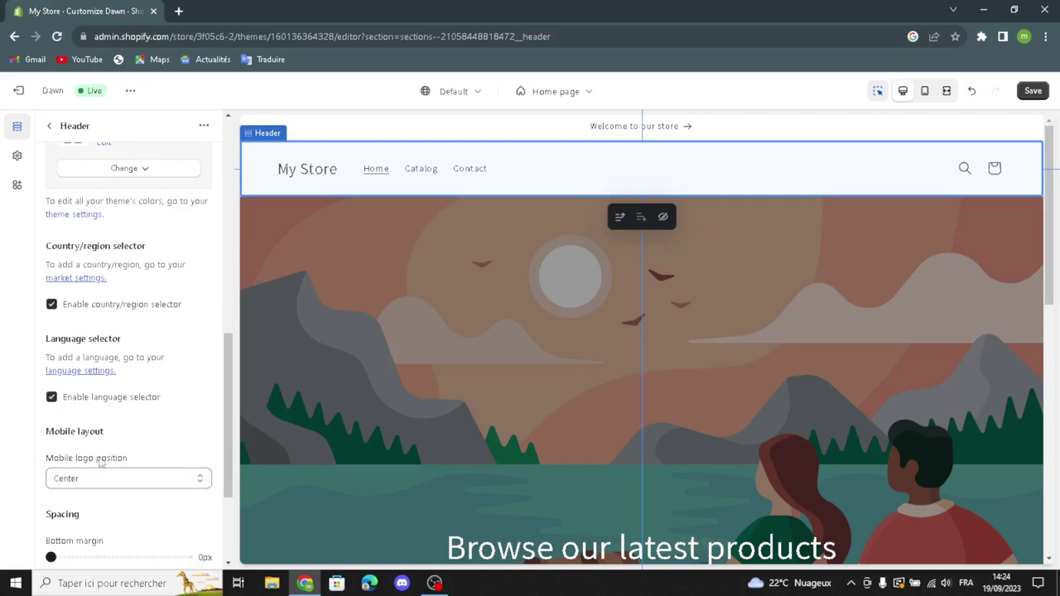
scroll(100, 464, "down", 2)
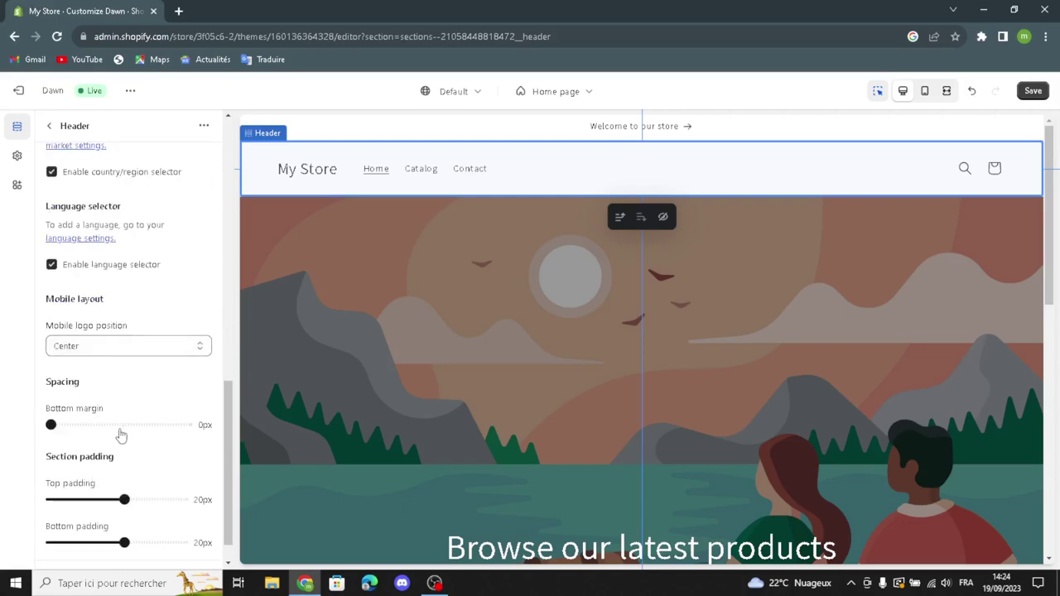
scroll(71, 522, "down", 1)
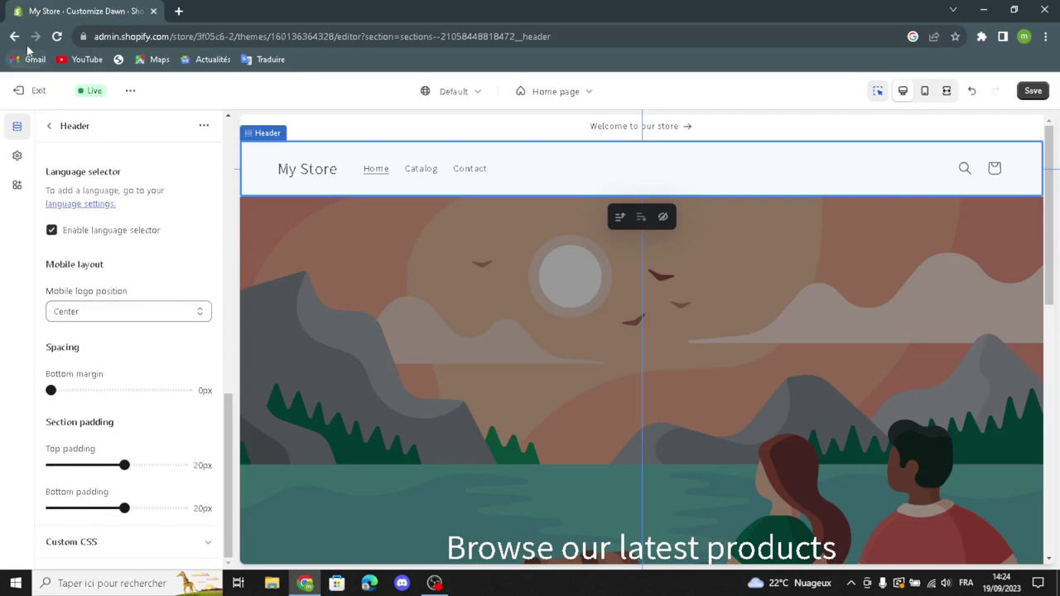
- Reload the theme editor, keep the Popup notification cart type, and open the empty logo picker
key("F5")
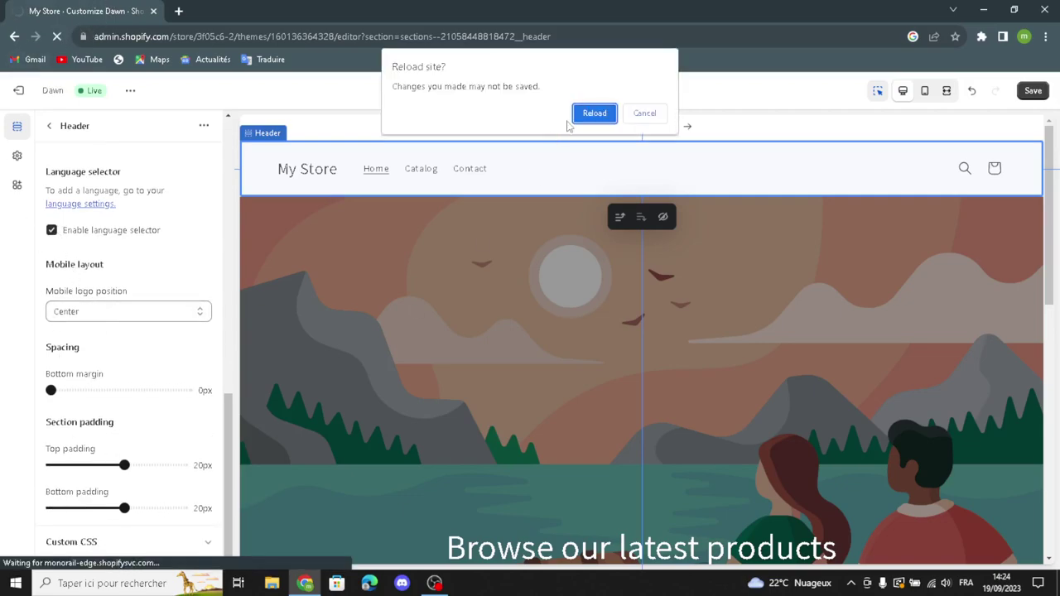
left_click(594, 113)
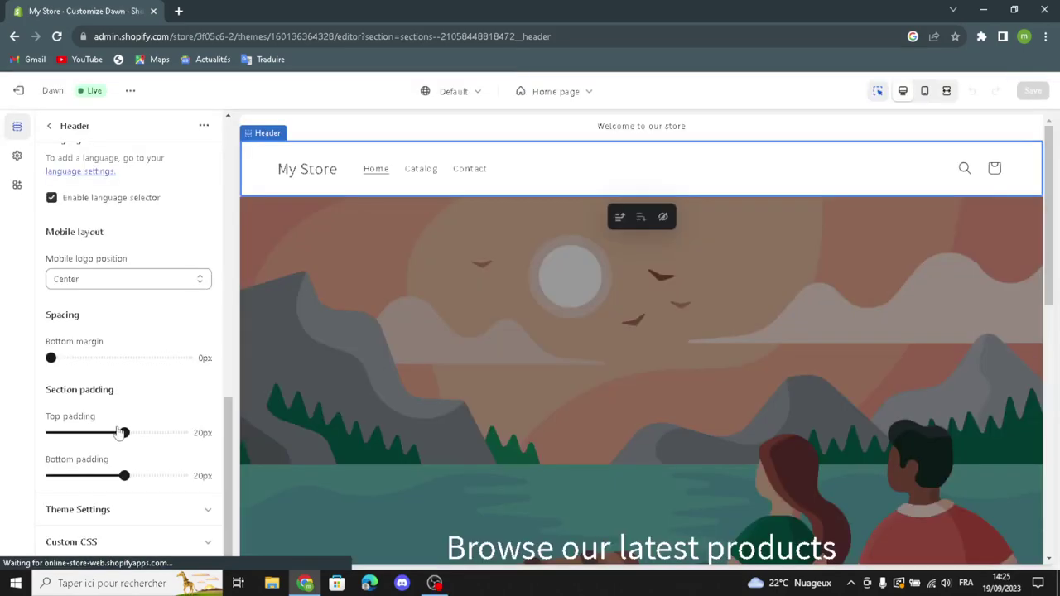
left_click(98, 509)
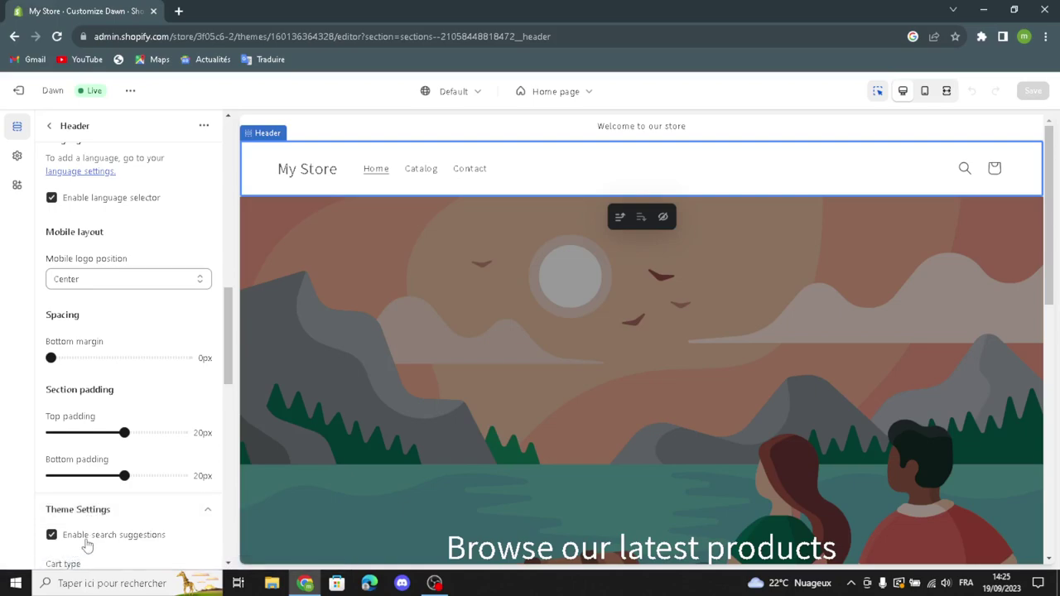
scroll(104, 530, "down", 1)
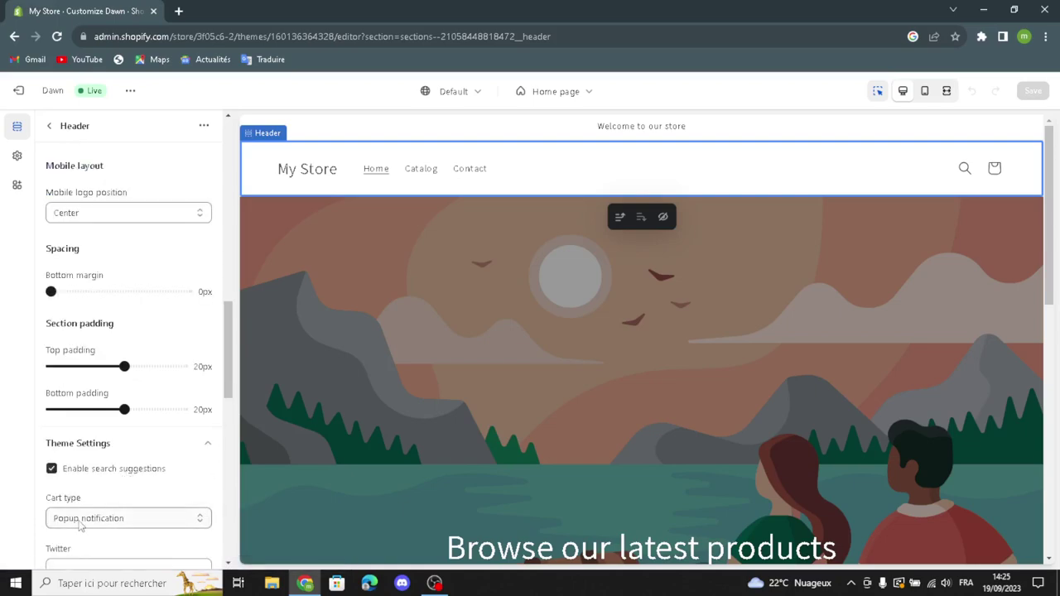
left_click(83, 522)
left_click(84, 522)
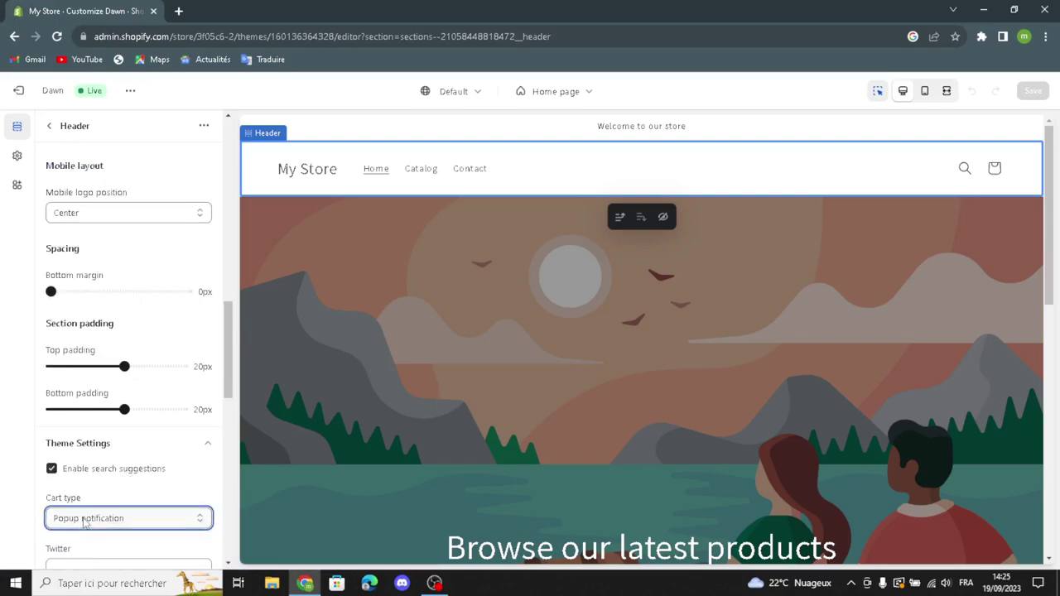
scroll(105, 469, "down", 3)
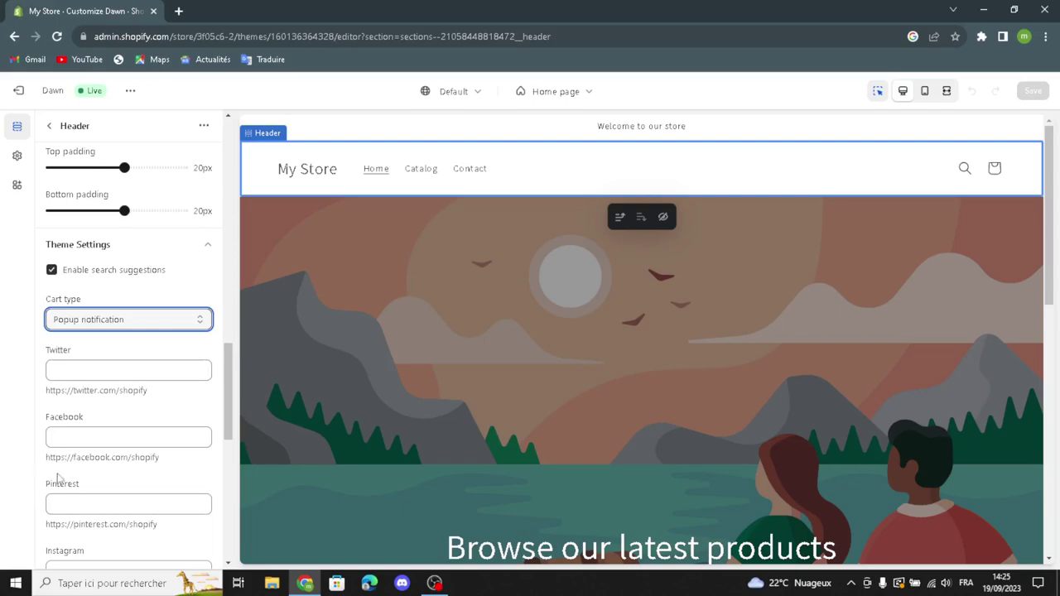
scroll(58, 478, "down", 7)
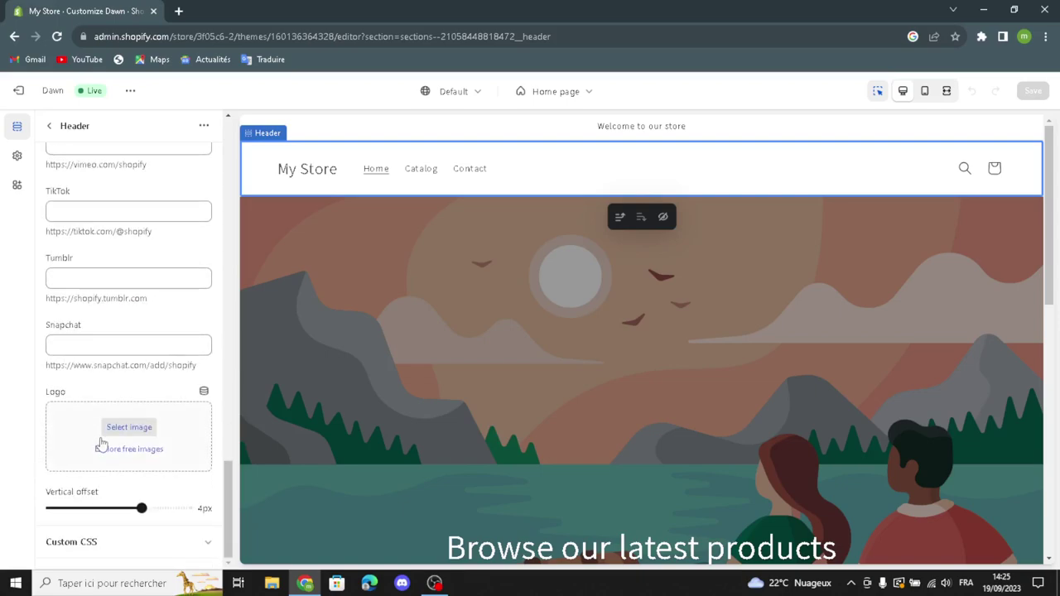
left_click(111, 431)
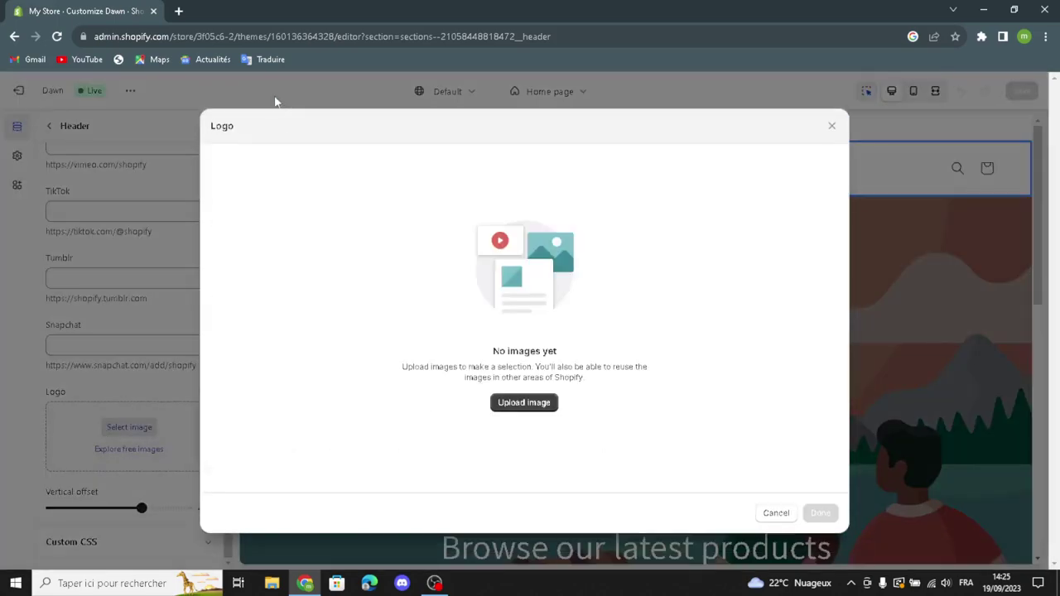
left_click(179, 11)
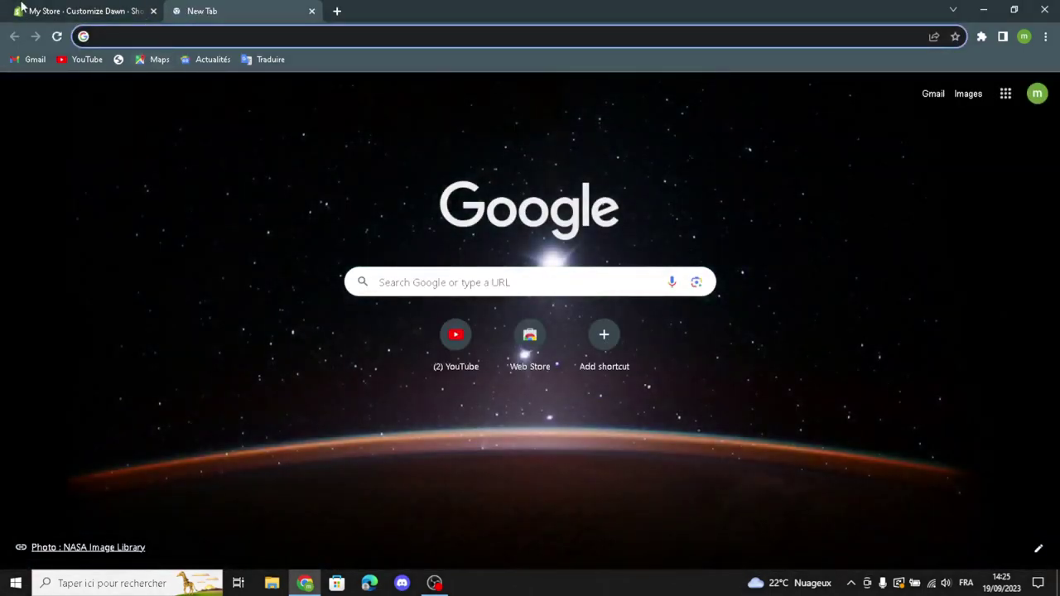
- Search Google for 'science and educational toys logo' and preview the brain up toys logo
left_click(73, 9)
left_click(294, 8)
type("scienc")
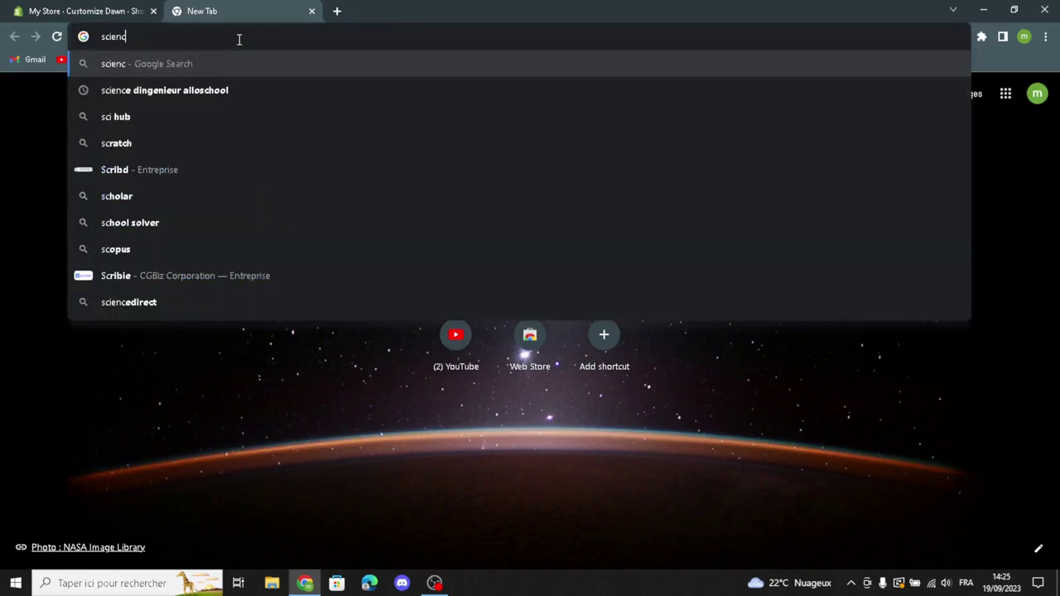
type("e and e")
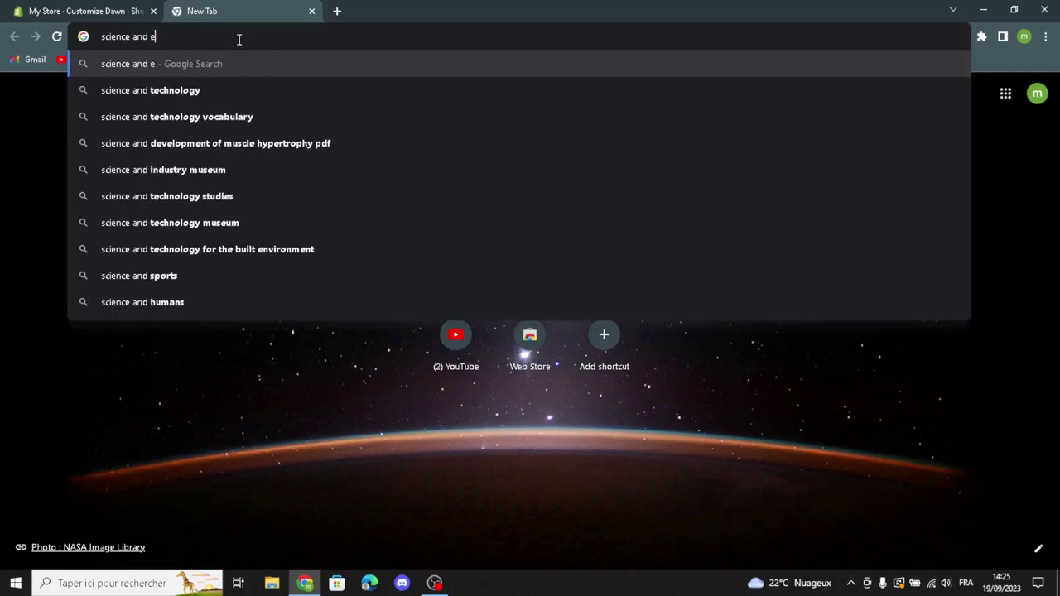
type("ducati")
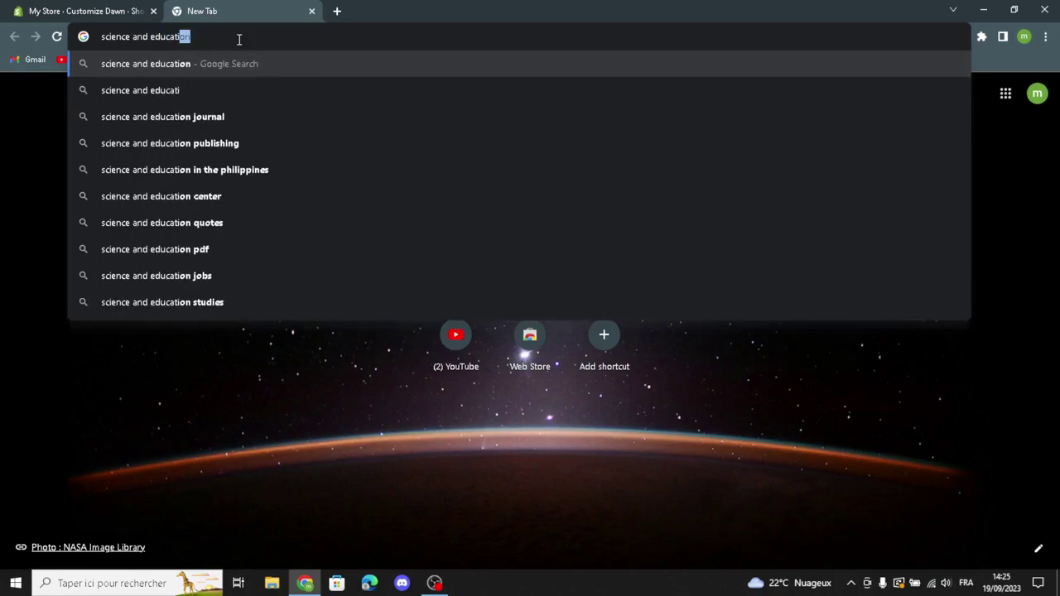
type("onal t")
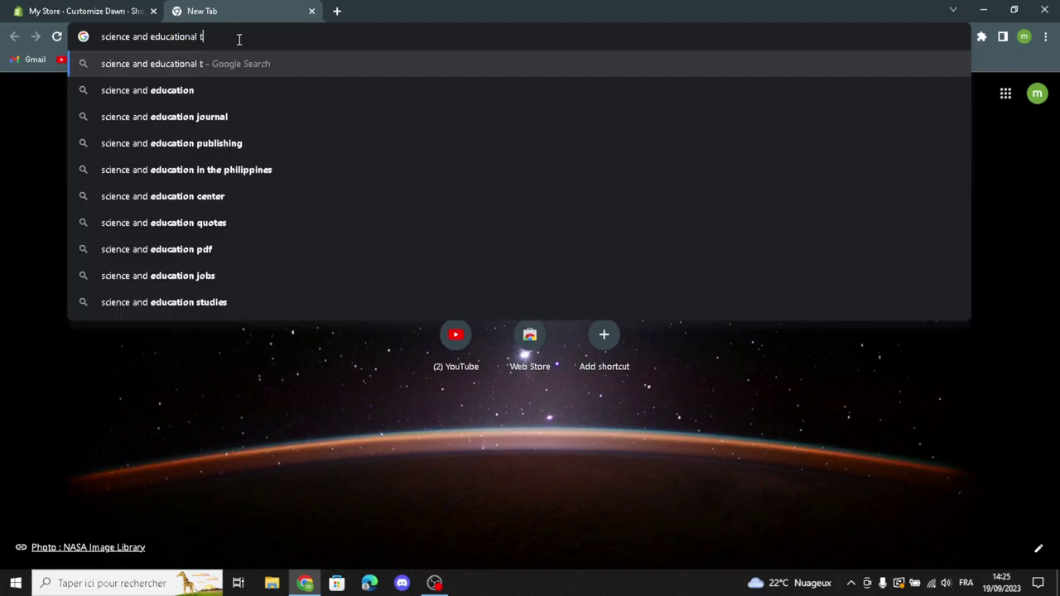
type("oys ")
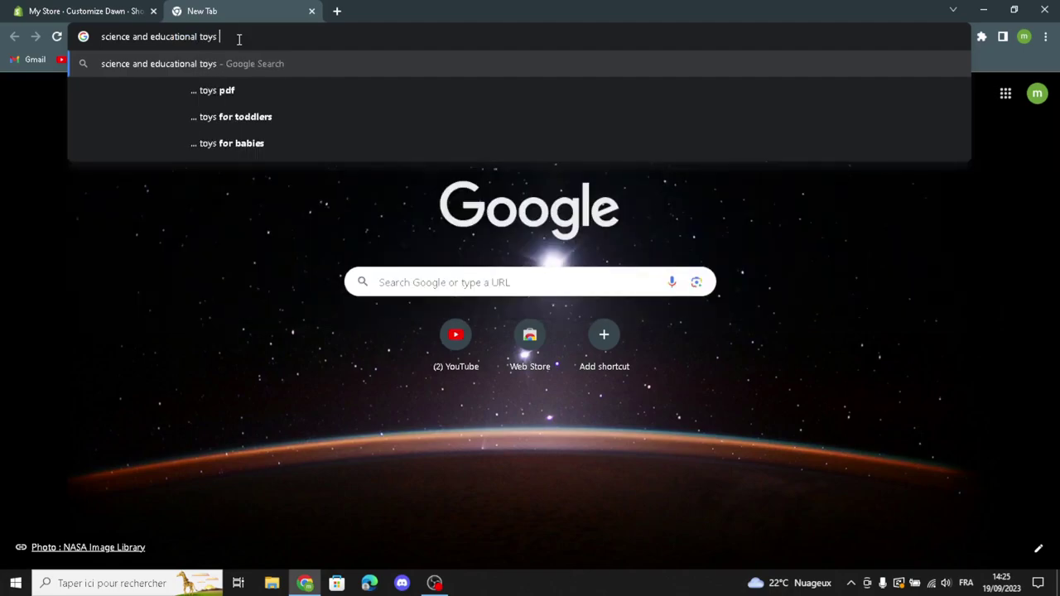
type("logo")
key("Return")
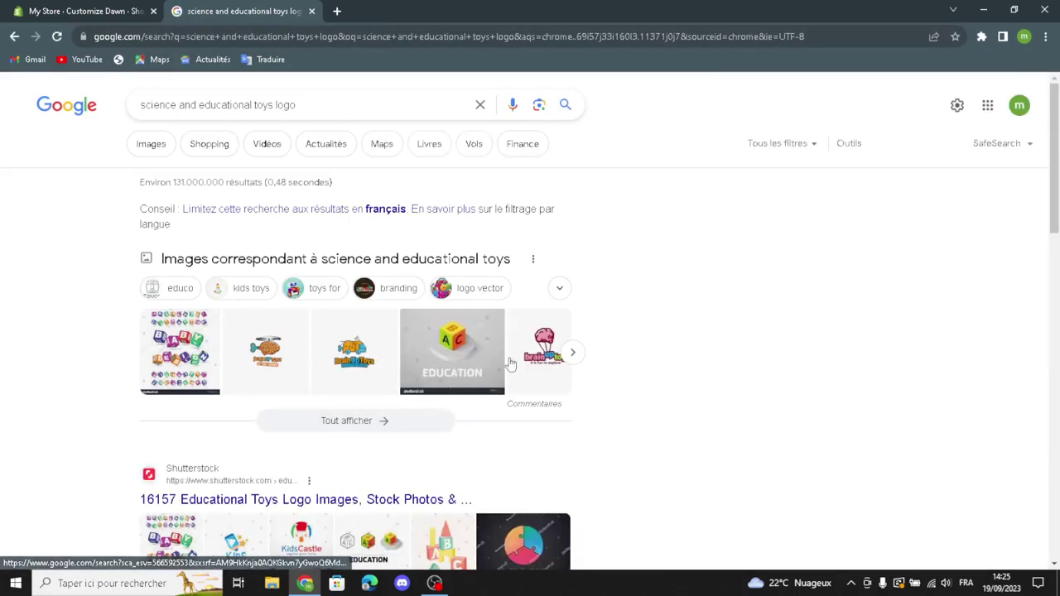
left_click(572, 352)
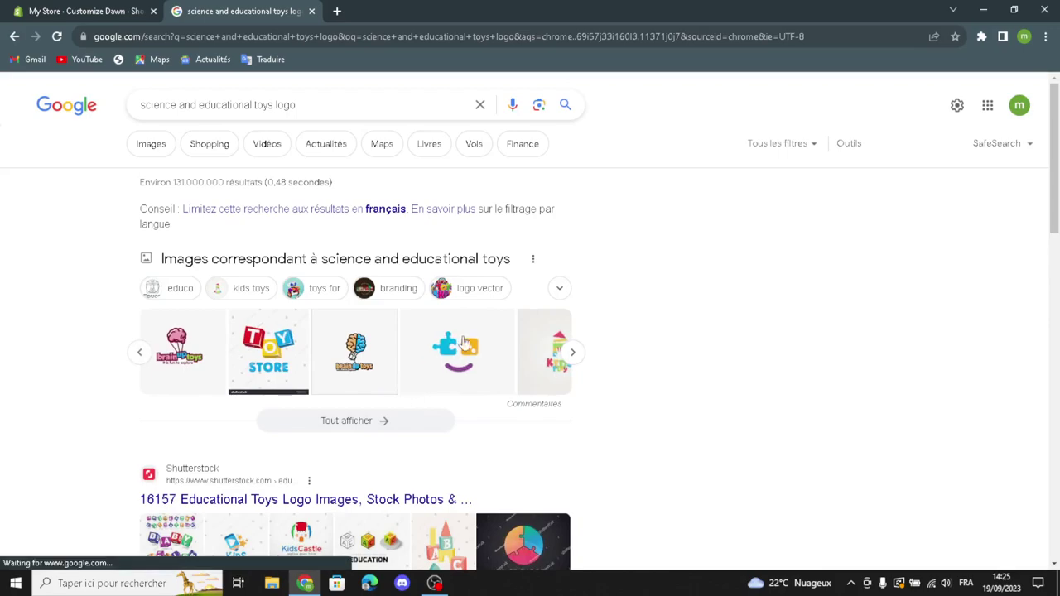
scroll(425, 382, "right", 3)
left_click(203, 356)
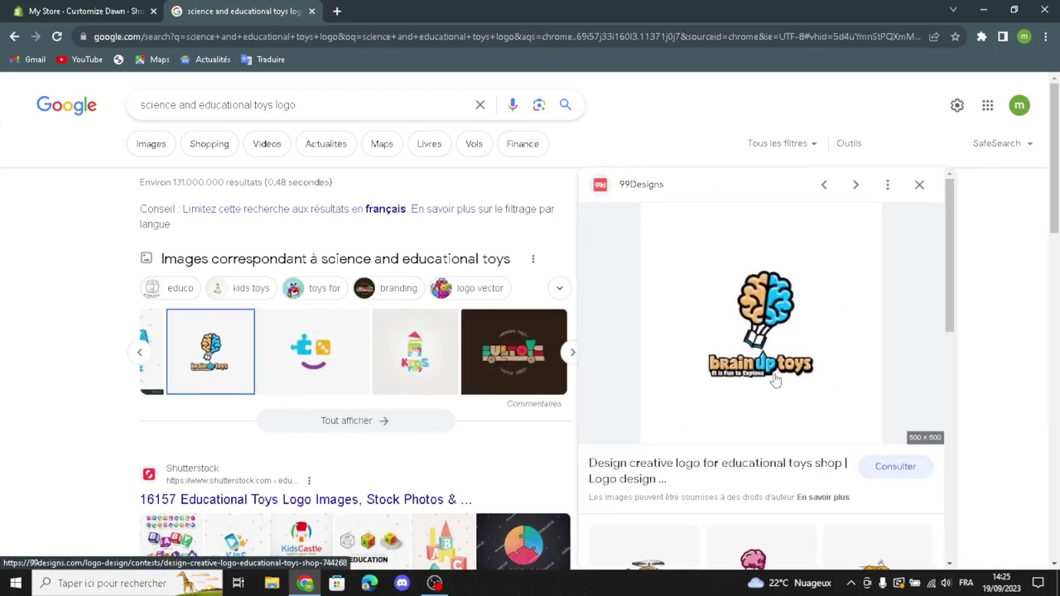
left_click_drag(764, 399, 367, 326)
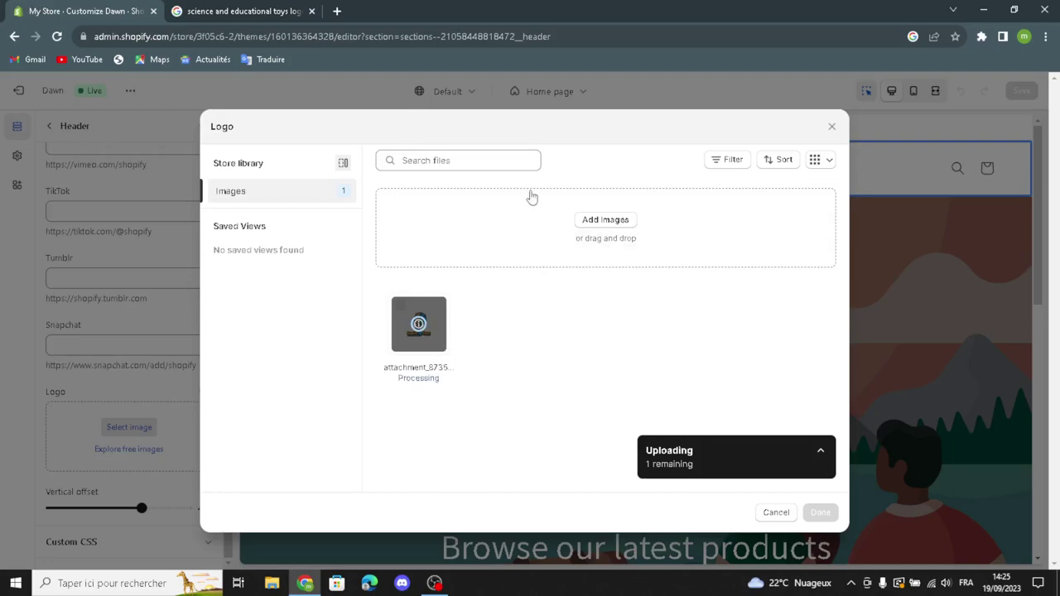
- Apply the brain logo to the header at 90px desktop width and return to the sections list
left_click(776, 513)
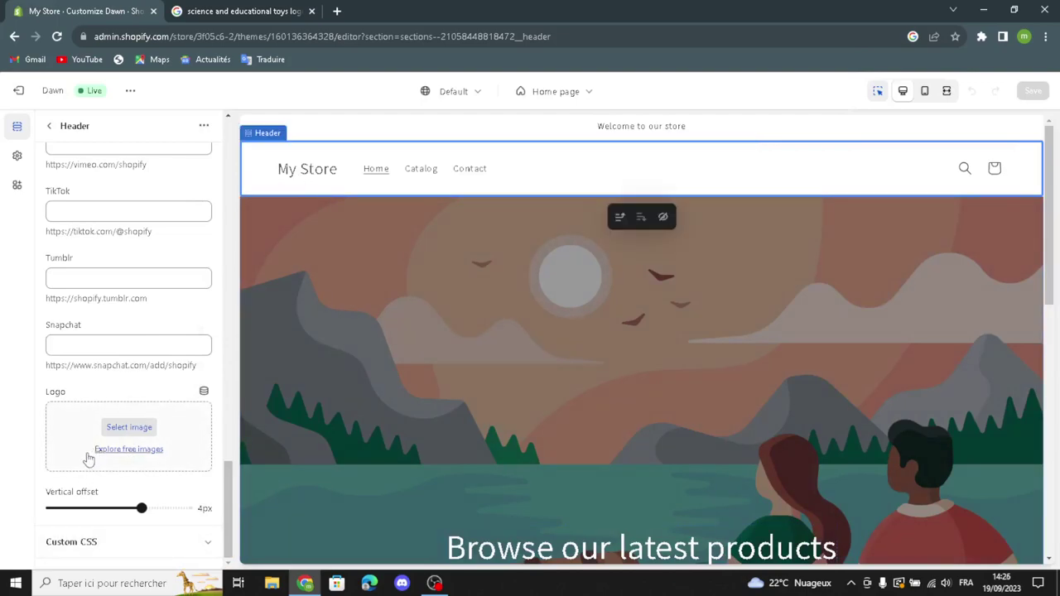
scroll(107, 439, "down", 1)
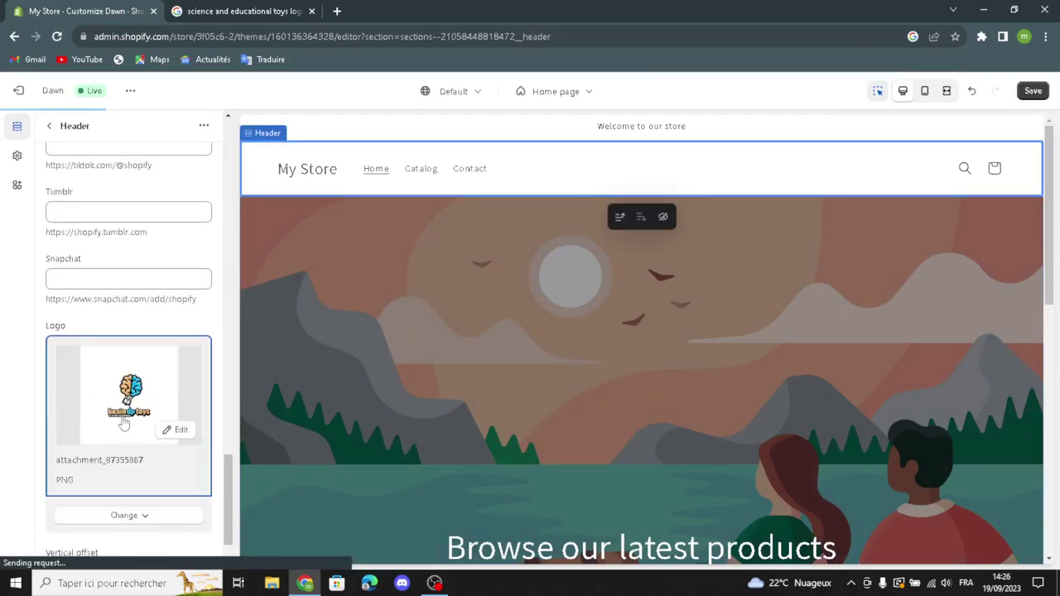
scroll(116, 480, "down", 1)
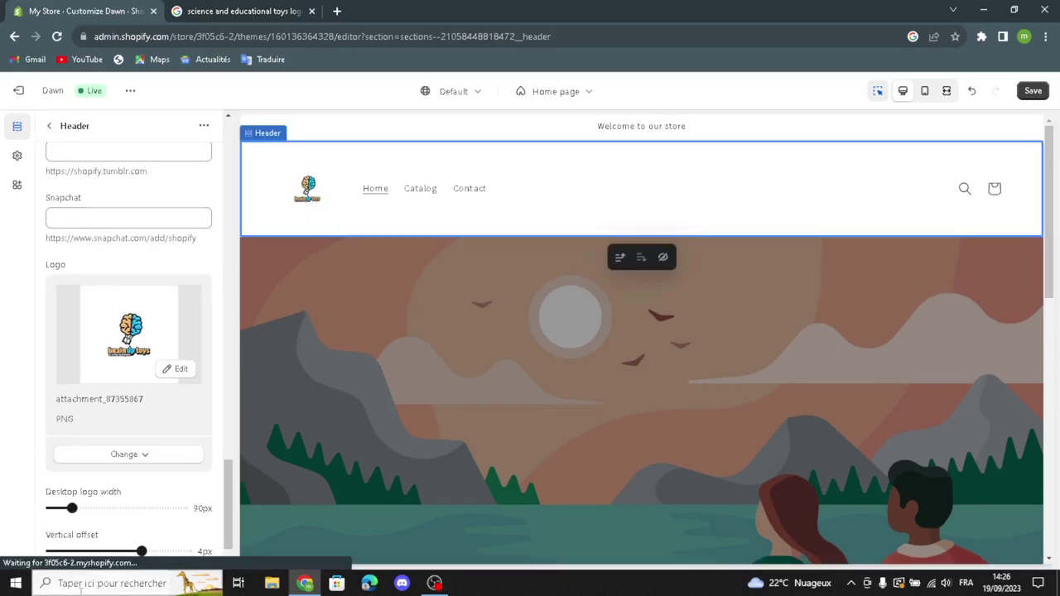
left_click(48, 126)
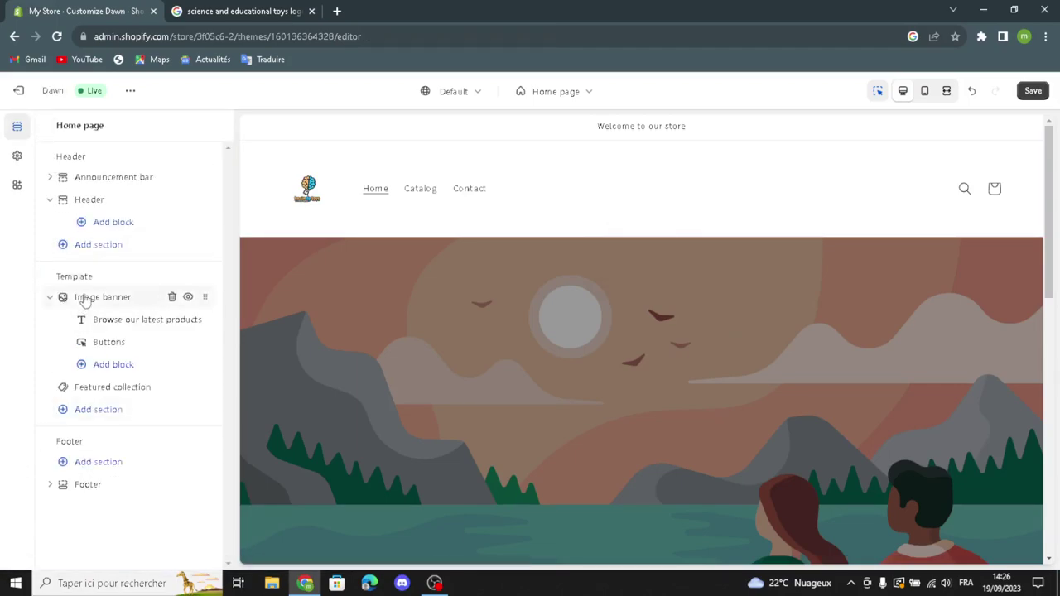
- Open the image banner settings and re-search Google for 'science and educational toys' without 'logo'
left_click(86, 302)
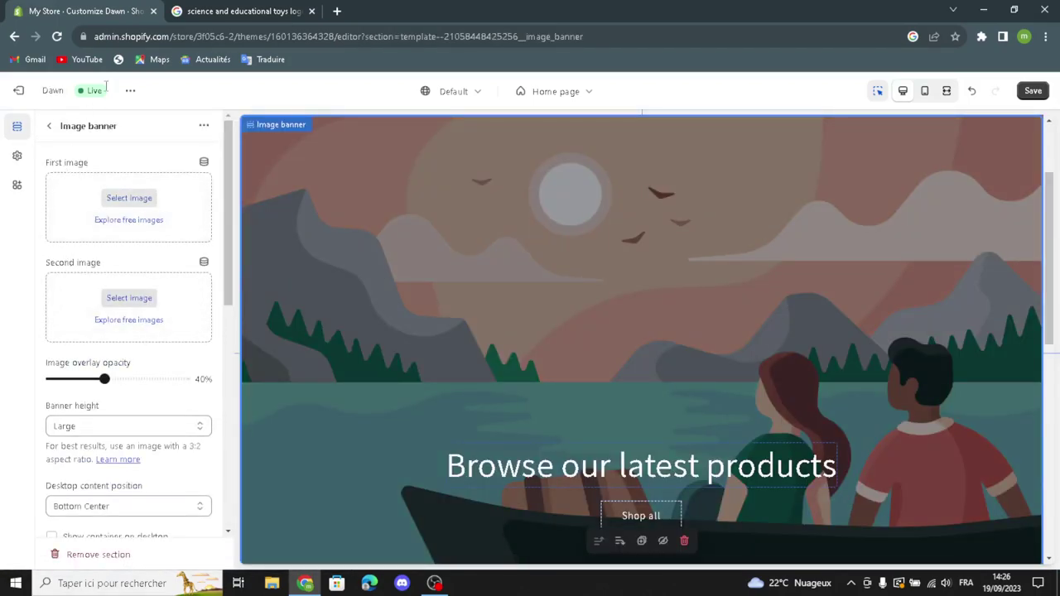
left_click(193, 8)
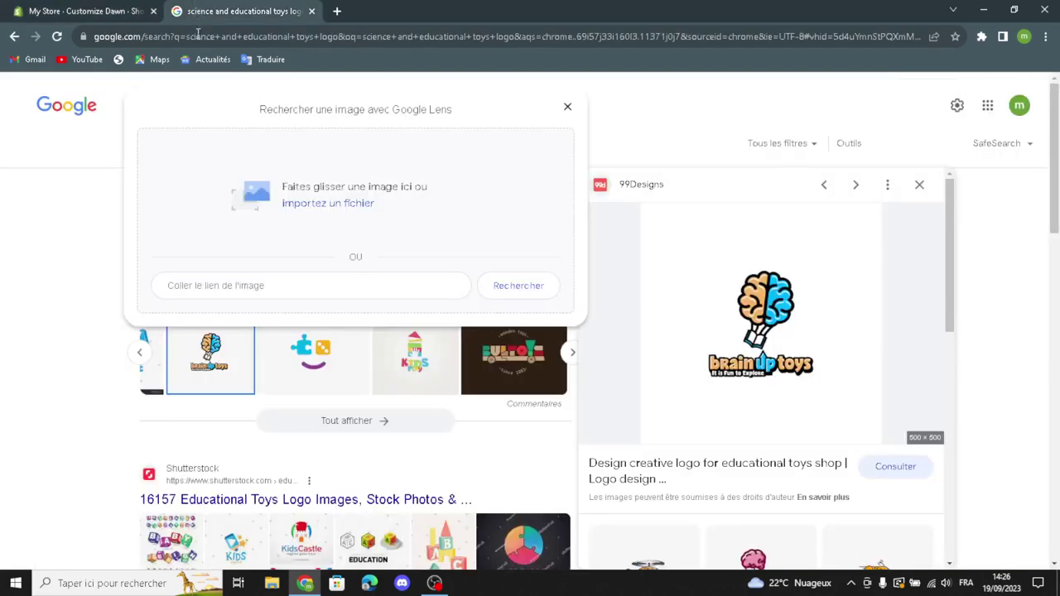
left_click(569, 108)
left_click_drag(301, 104, 274, 106)
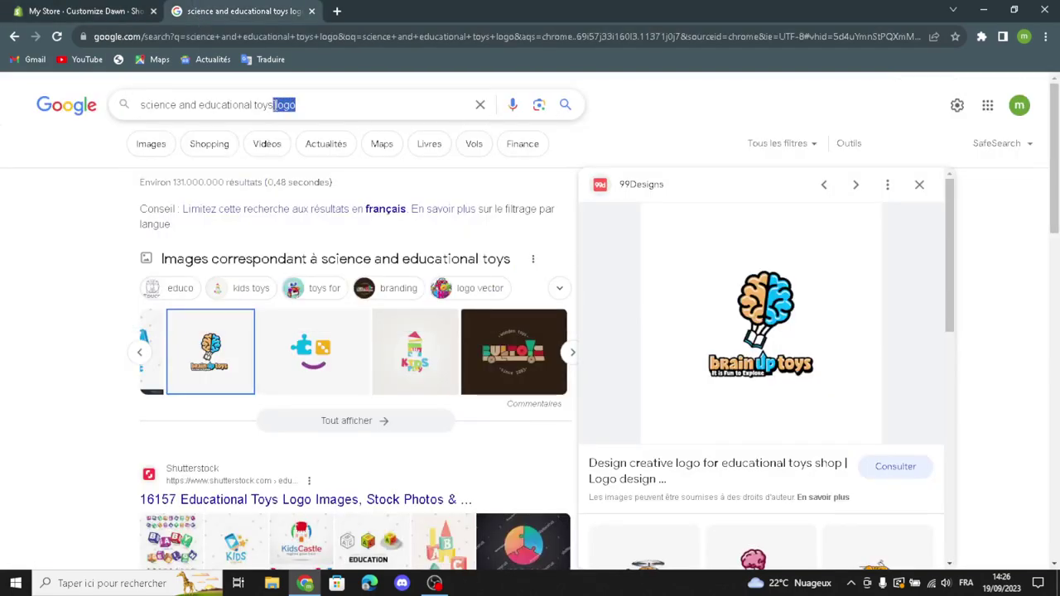
key("BackSpace")
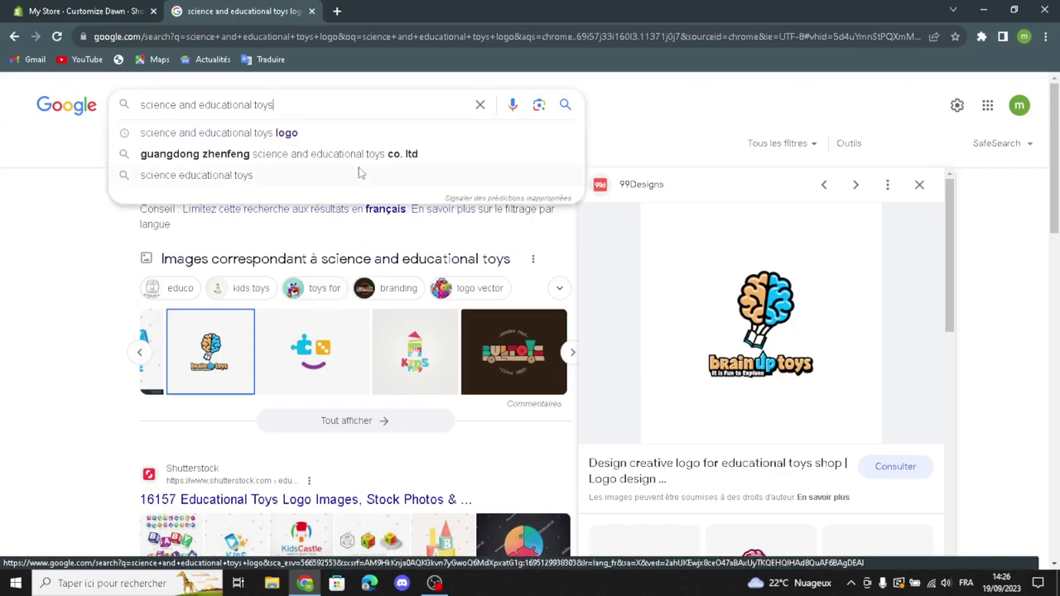
key("Return")
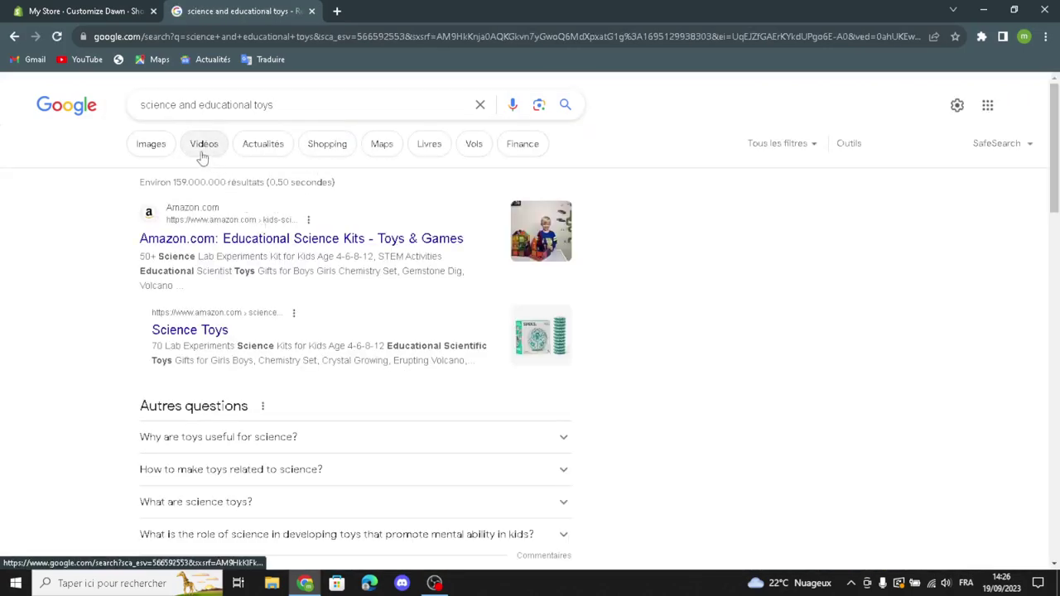
- Open the Walmart SNAEN Science Kit image from Images results and drag it to the editor
left_click(149, 155)
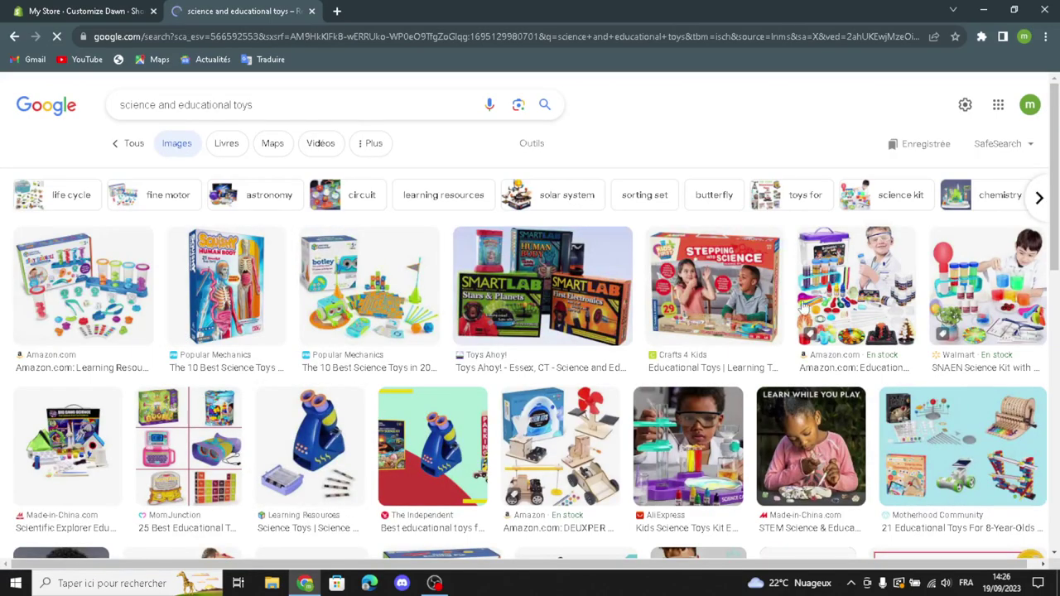
scroll(766, 377, "down", 1)
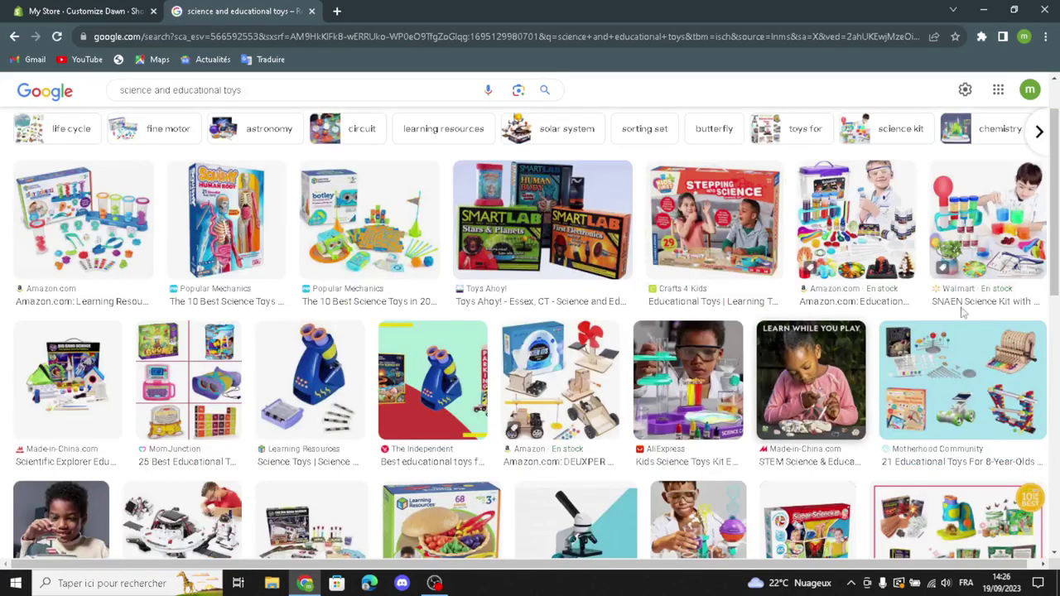
left_click(1001, 225)
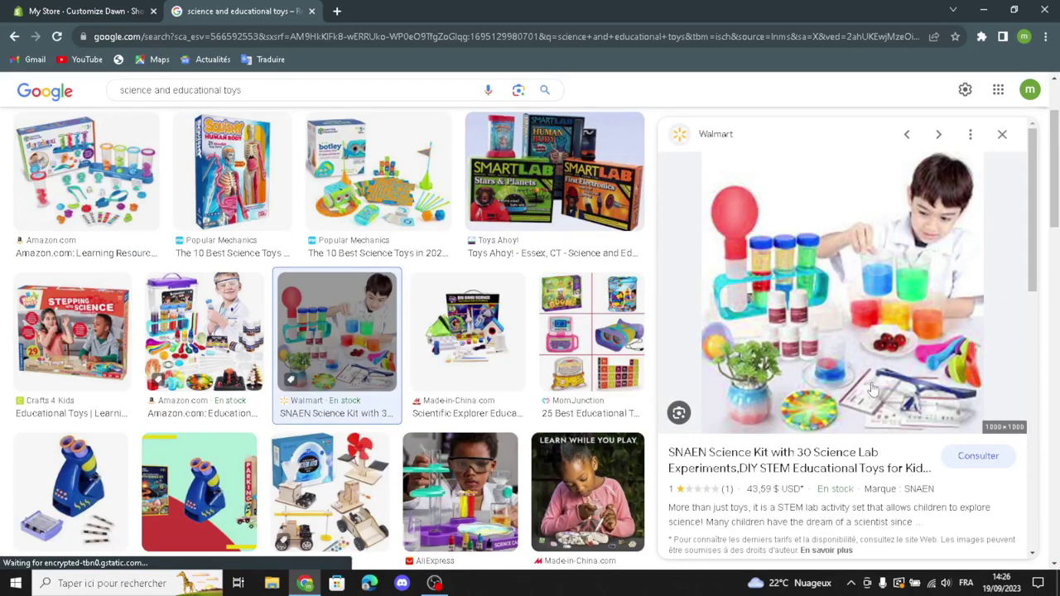
scroll(464, 348, "down", 3)
scroll(512, 426, "down", 6)
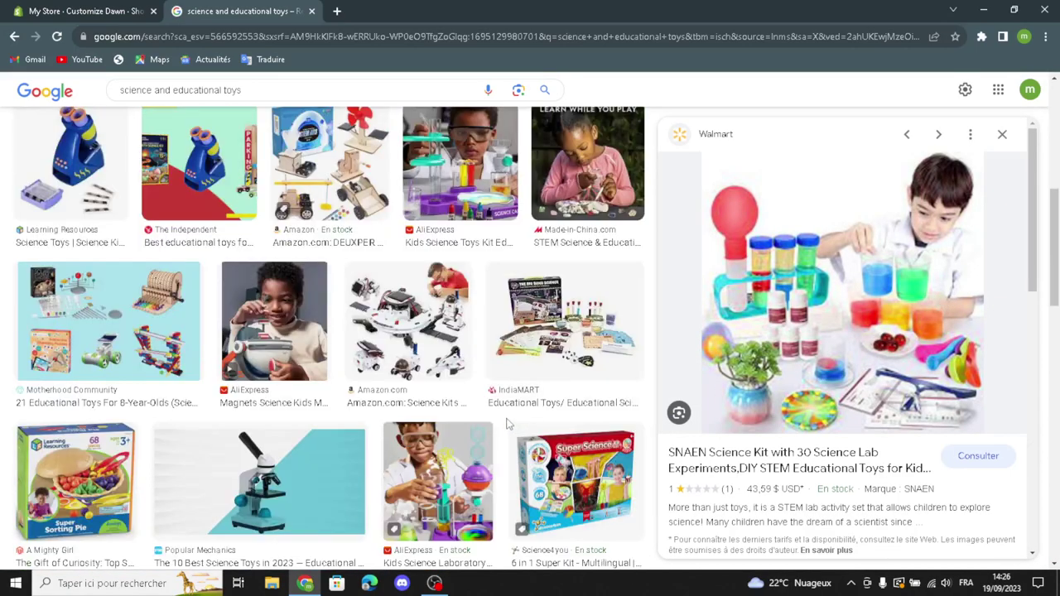
scroll(512, 420, "down", 3)
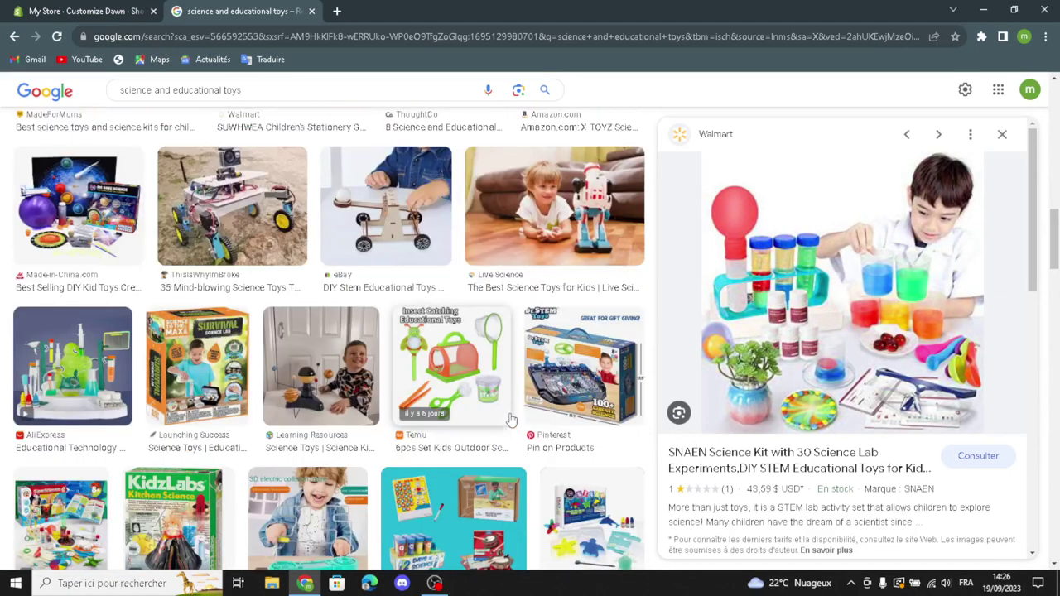
scroll(512, 420, "down", 6)
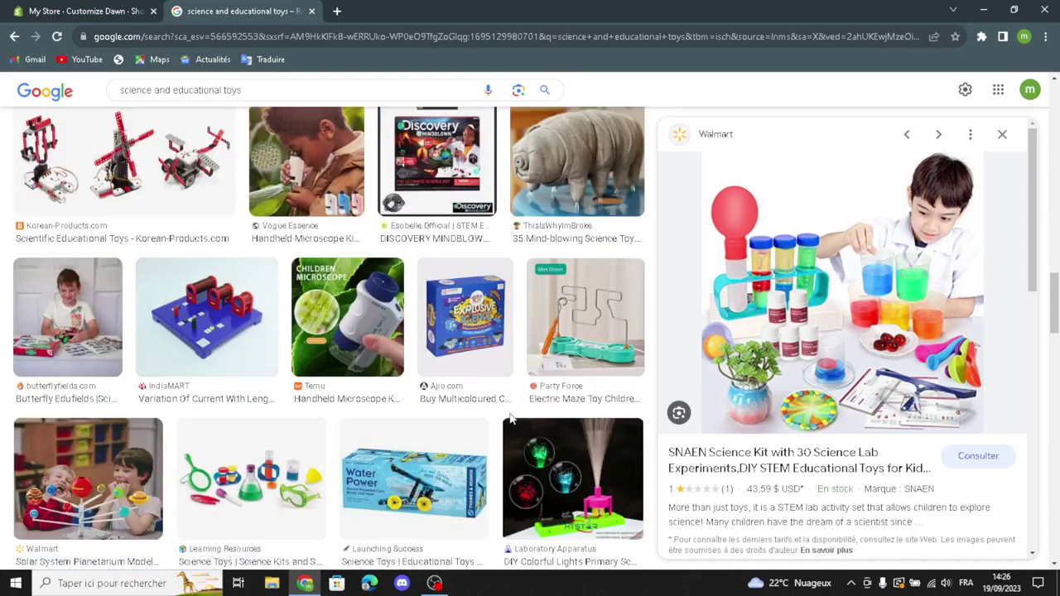
scroll(512, 422, "down", 2)
left_click_drag(713, 348, 141, 268)
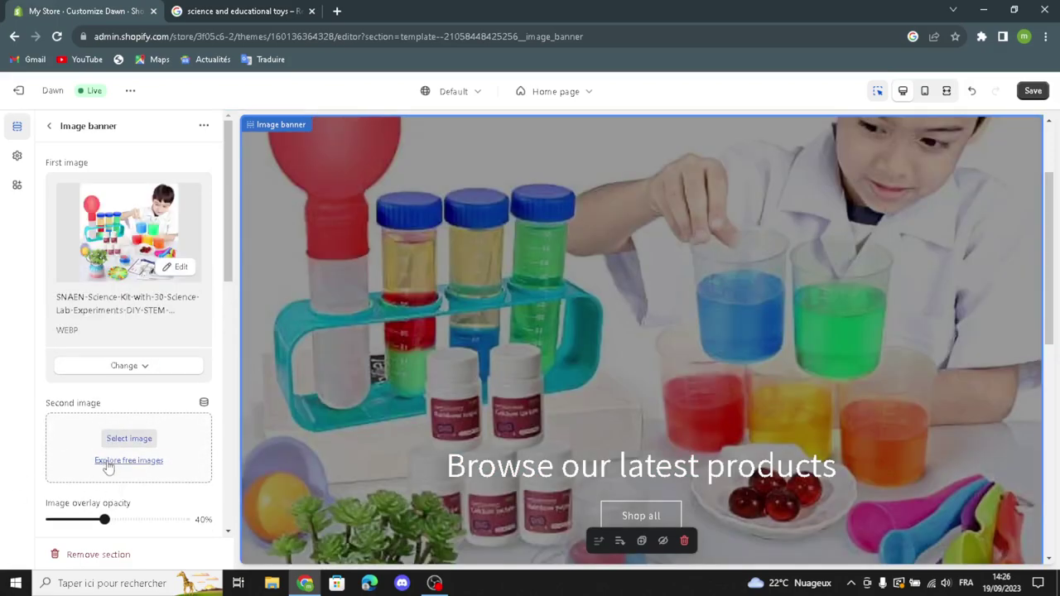
- Keep Bottom Center position and Center alignment, and show the banner text container on desktop
scroll(78, 495, "down", 1)
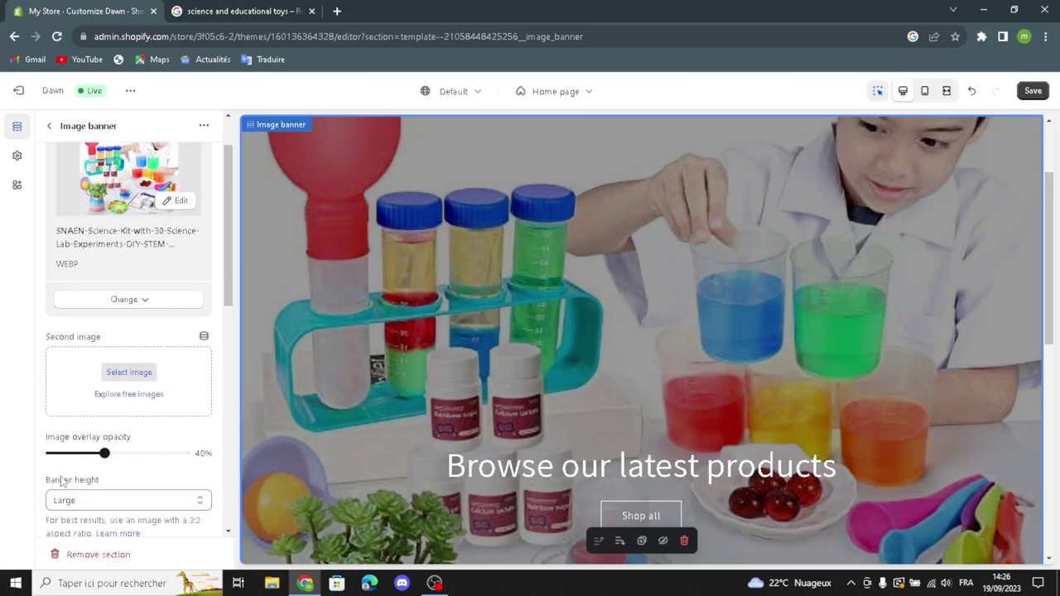
left_click(66, 504)
scroll(66, 507, "down", 2)
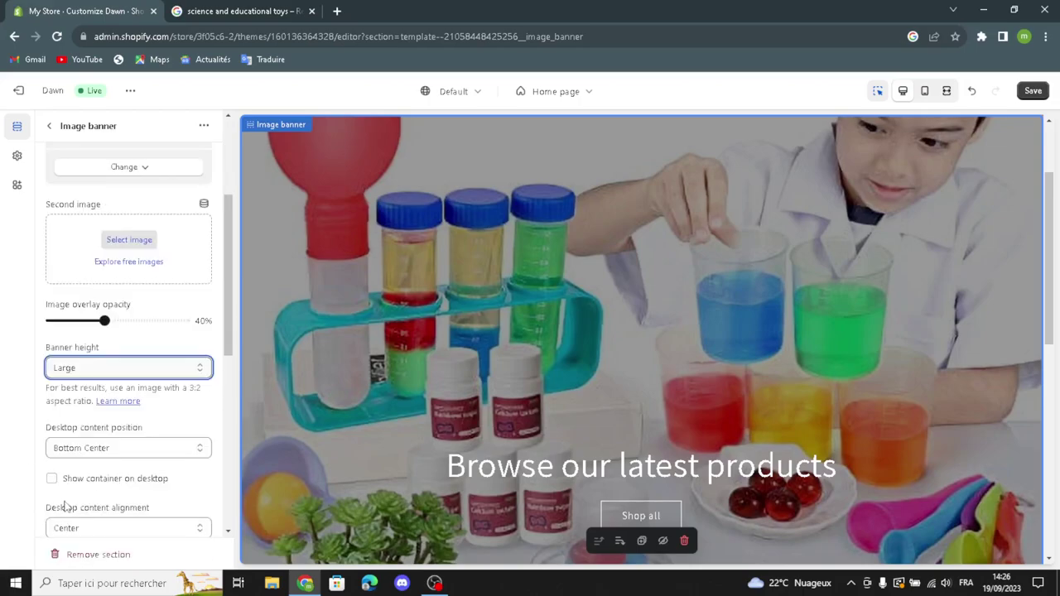
left_click(55, 448)
left_click(55, 448)
left_click(51, 482)
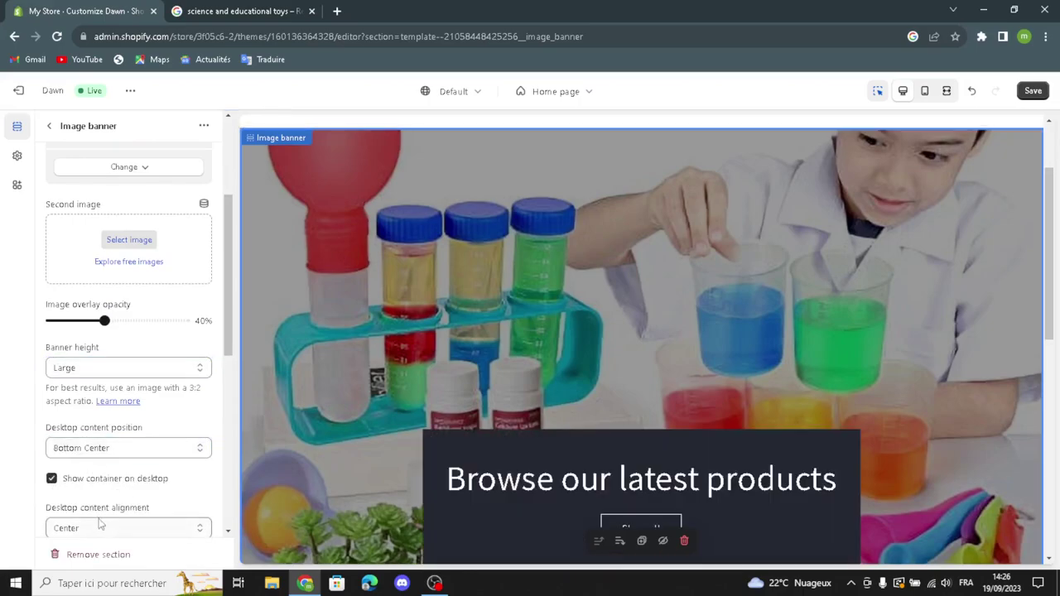
scroll(79, 489, "down", 1)
left_click(85, 463)
left_click(85, 462)
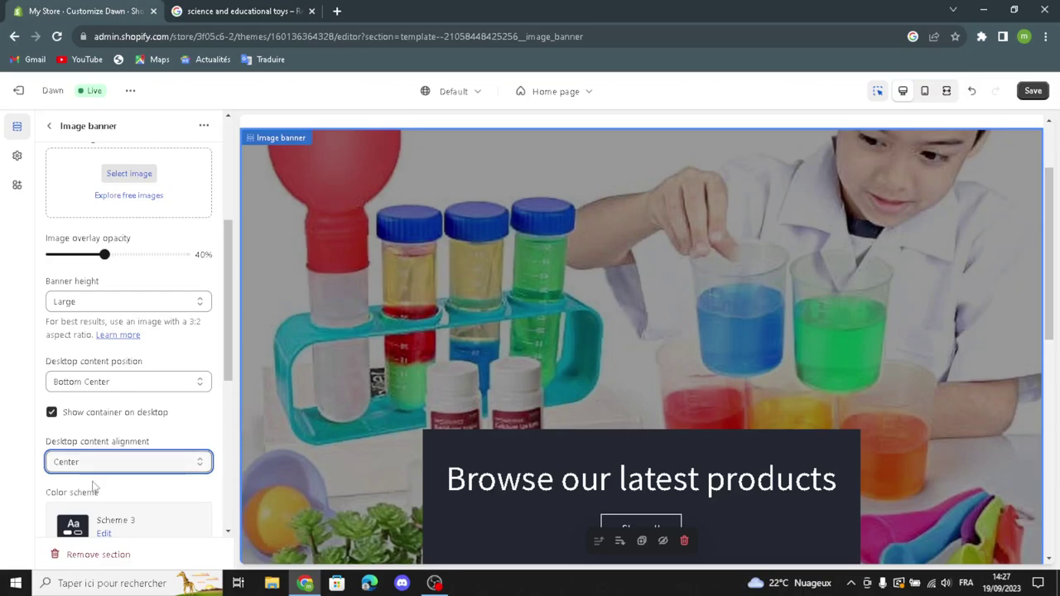
scroll(85, 464, "down", 4)
right_click(71, 421)
left_click(19, 370)
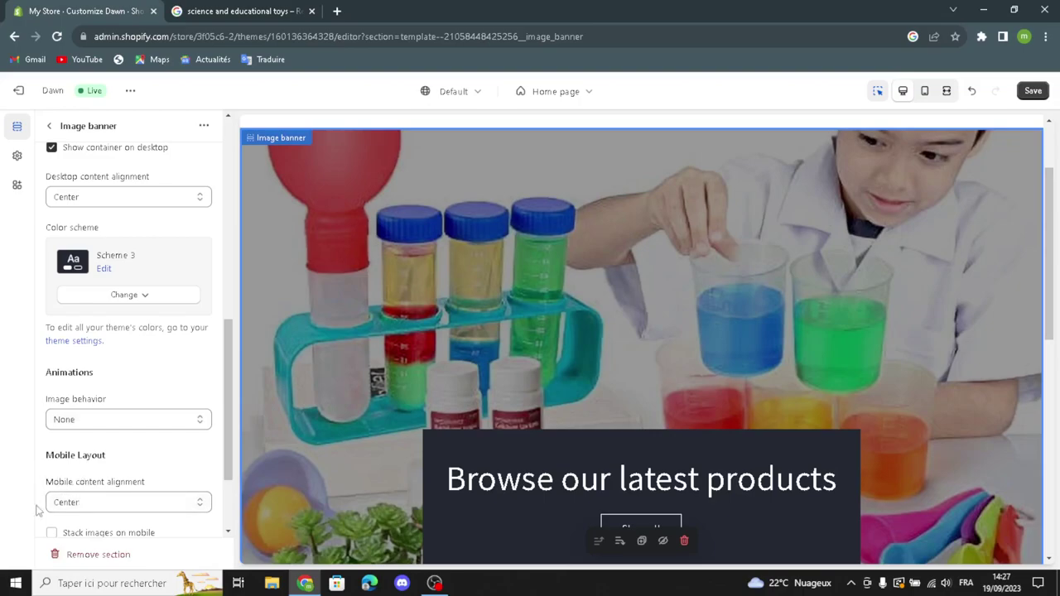
- Turn on Stack images on mobile and Show container on mobile, then return to sections
scroll(61, 497, "down", 1)
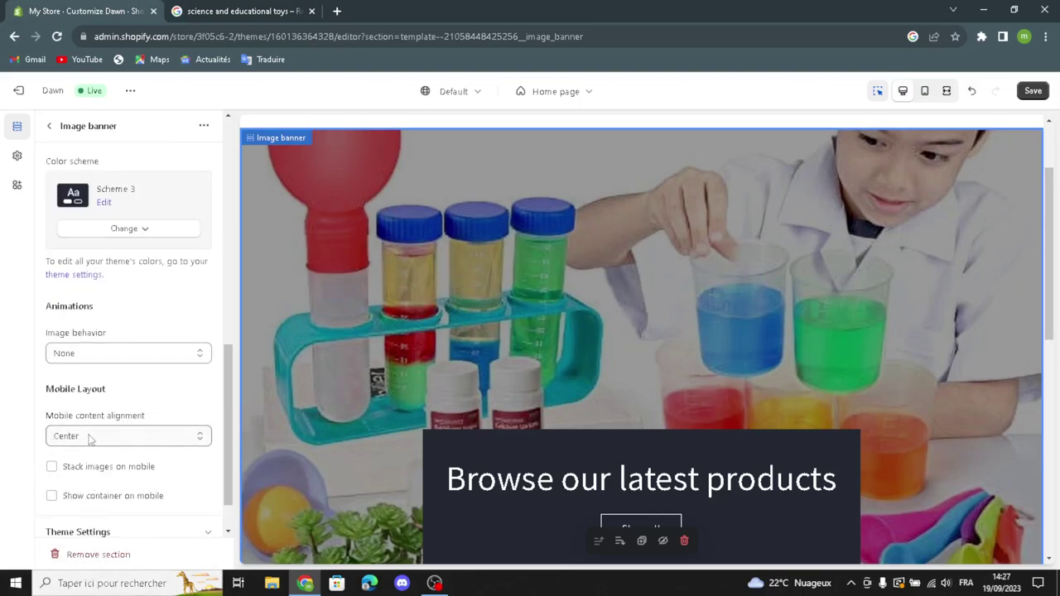
left_click(51, 467)
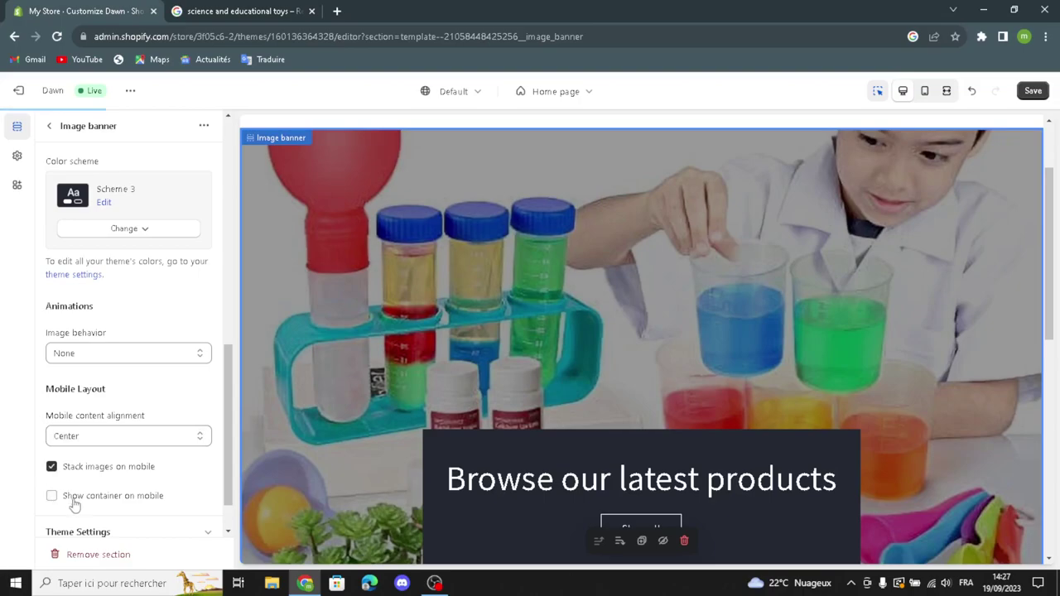
left_click(51, 495)
left_click(49, 127)
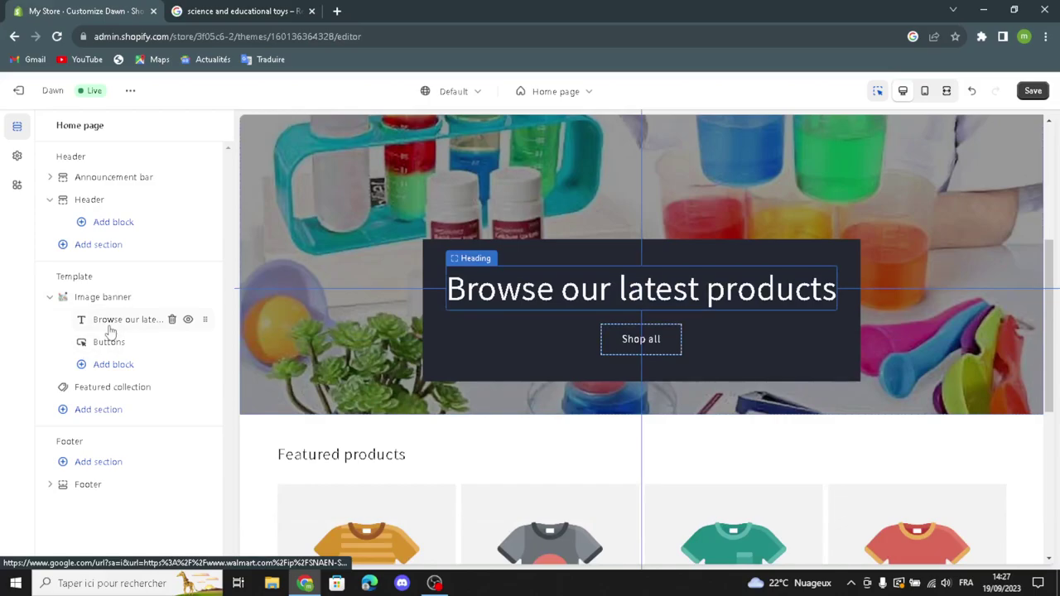
- Generate AI headings from 'science and educational toys' and apply 'Explore the World of Science with Educational Toys.' at Medium size
left_click(110, 325)
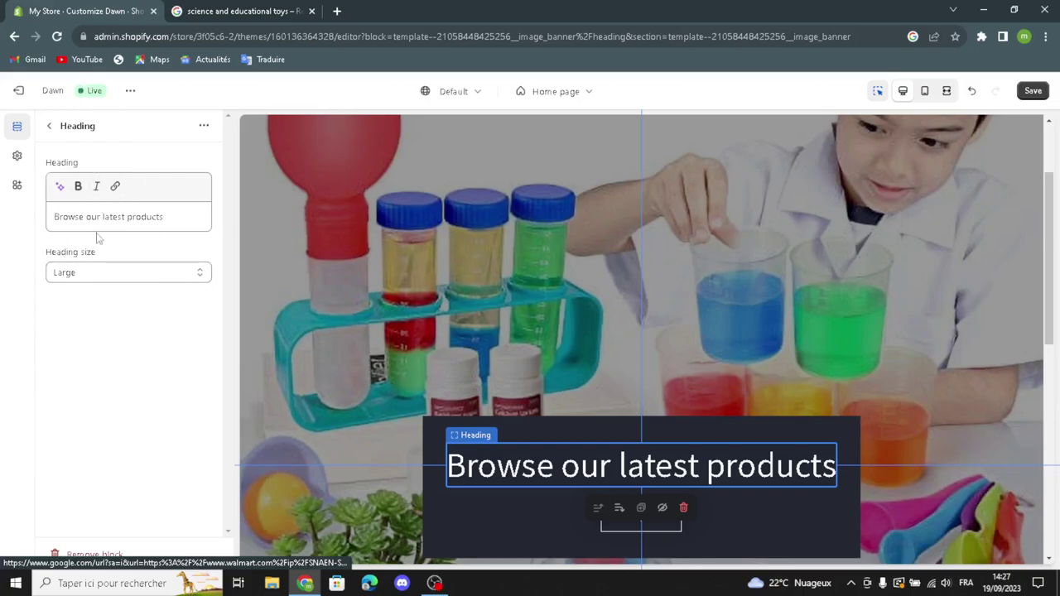
left_click(60, 187)
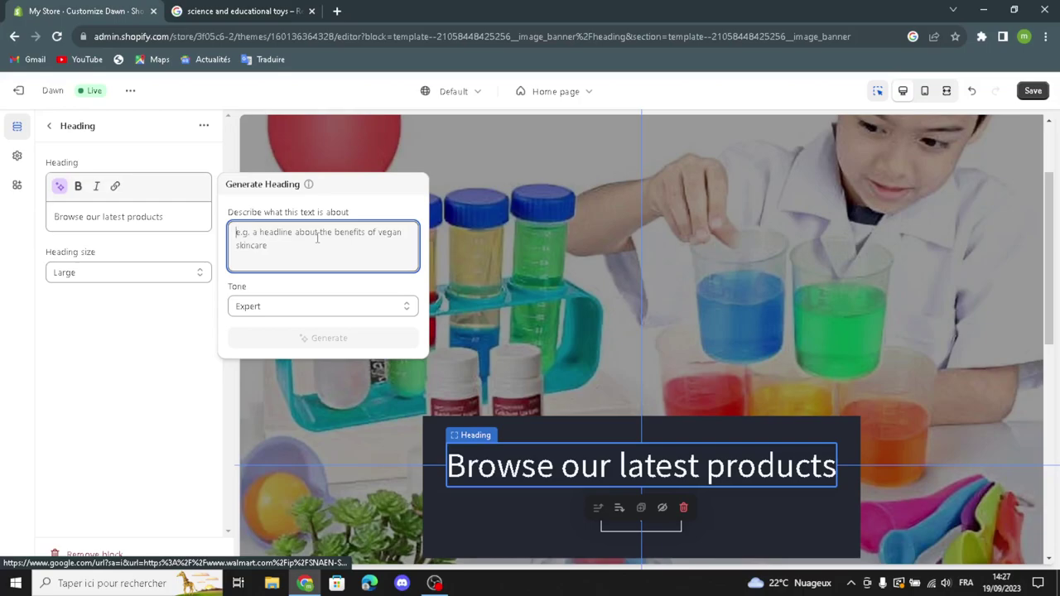
type("sc")
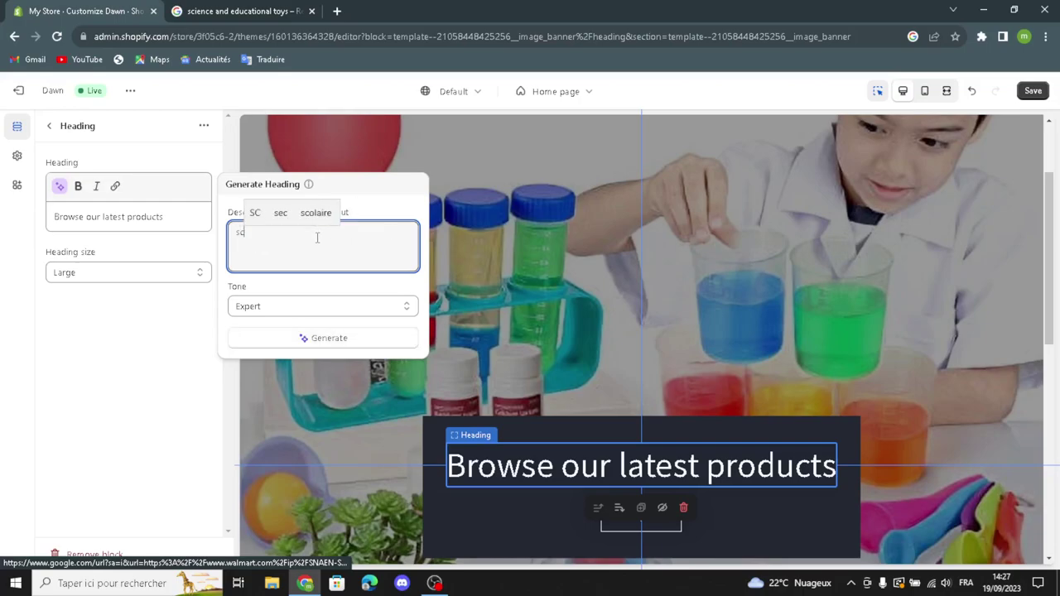
type("ience a")
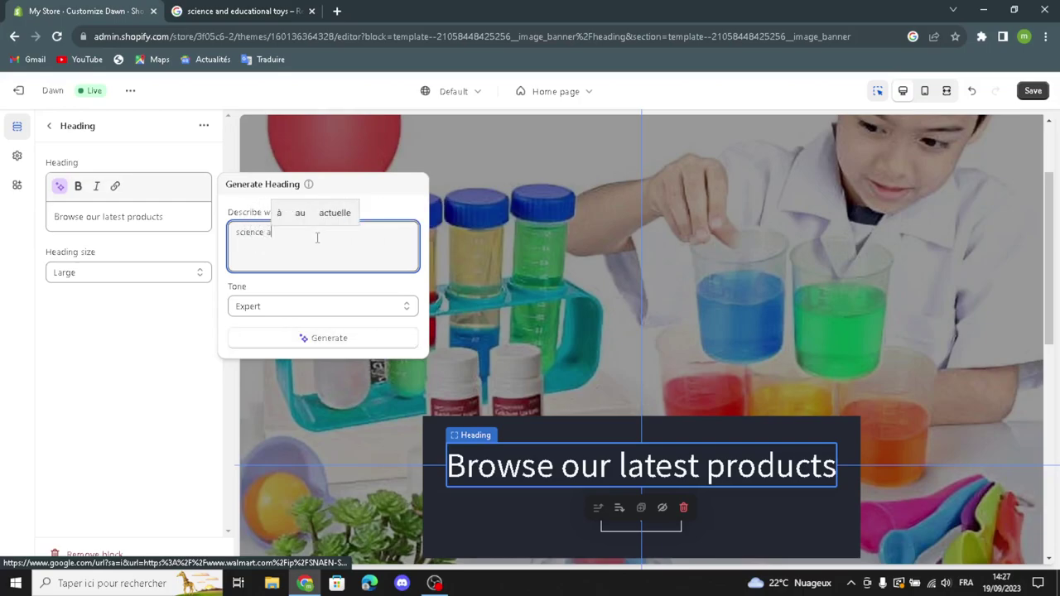
type("nd educ")
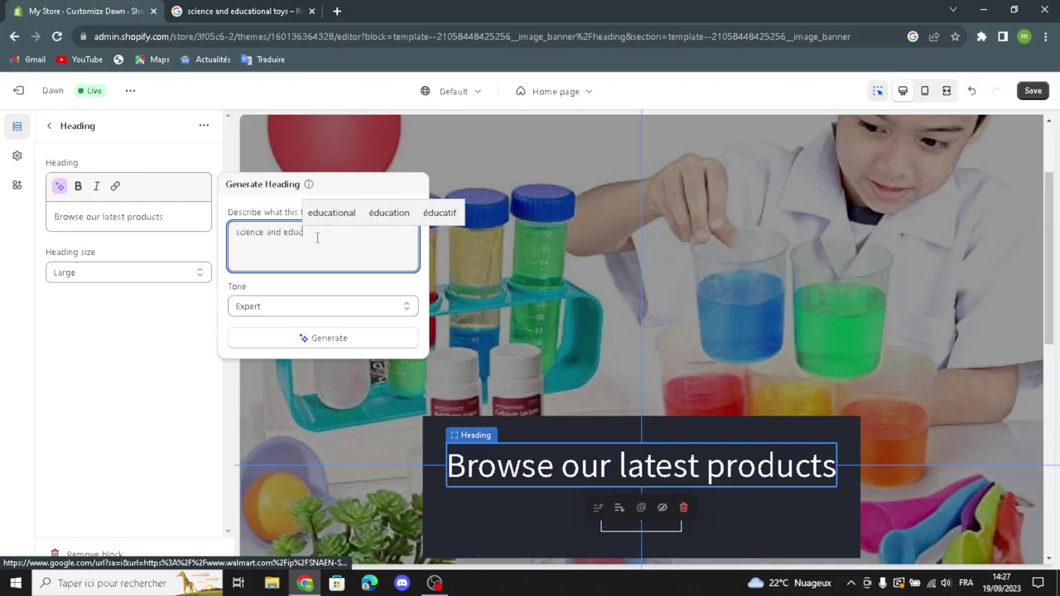
type("ationa")
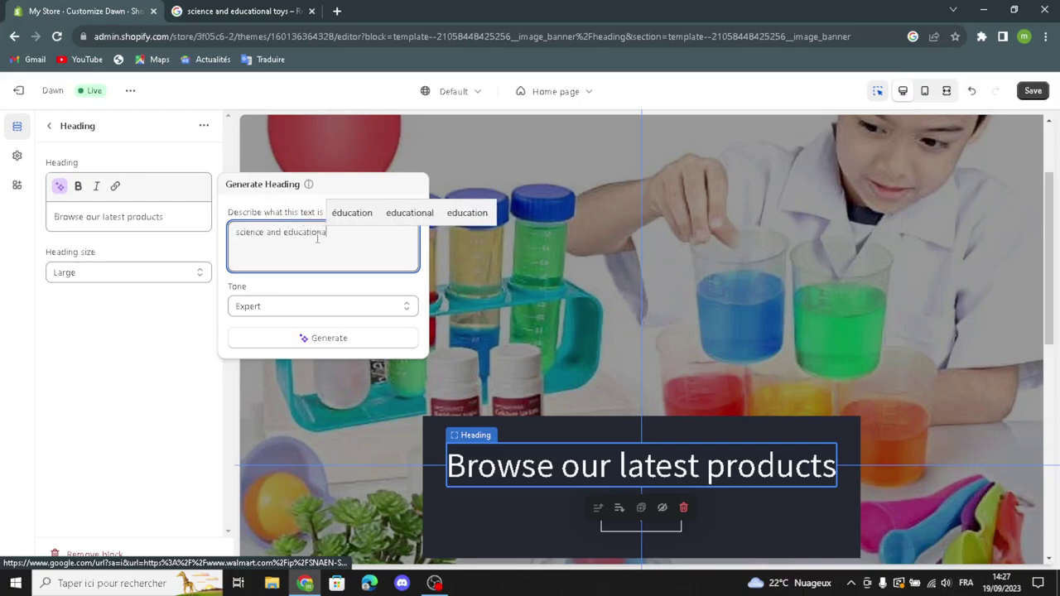
type("l toys")
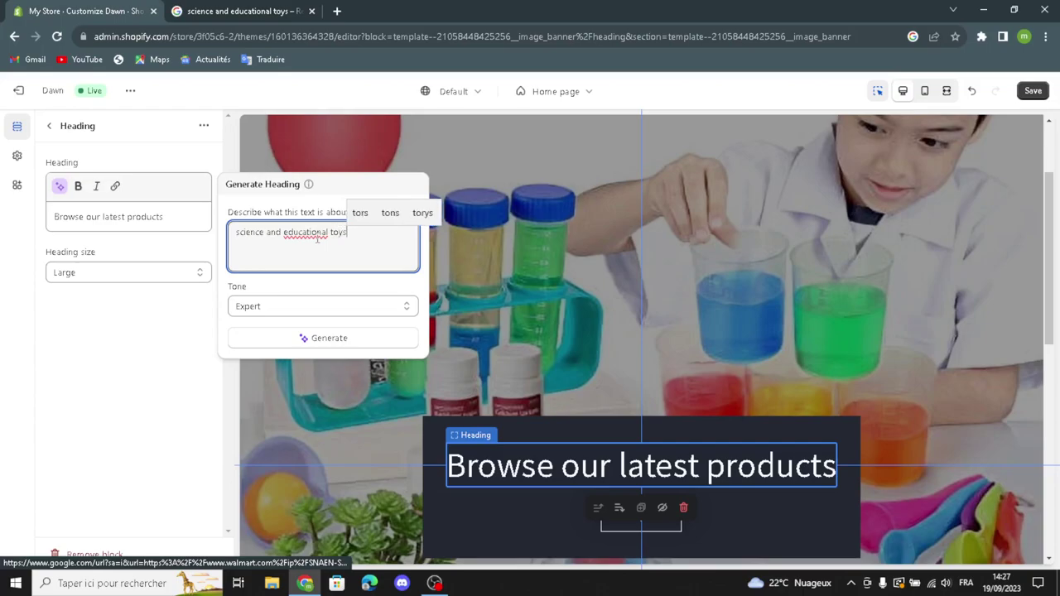
left_click(323, 351)
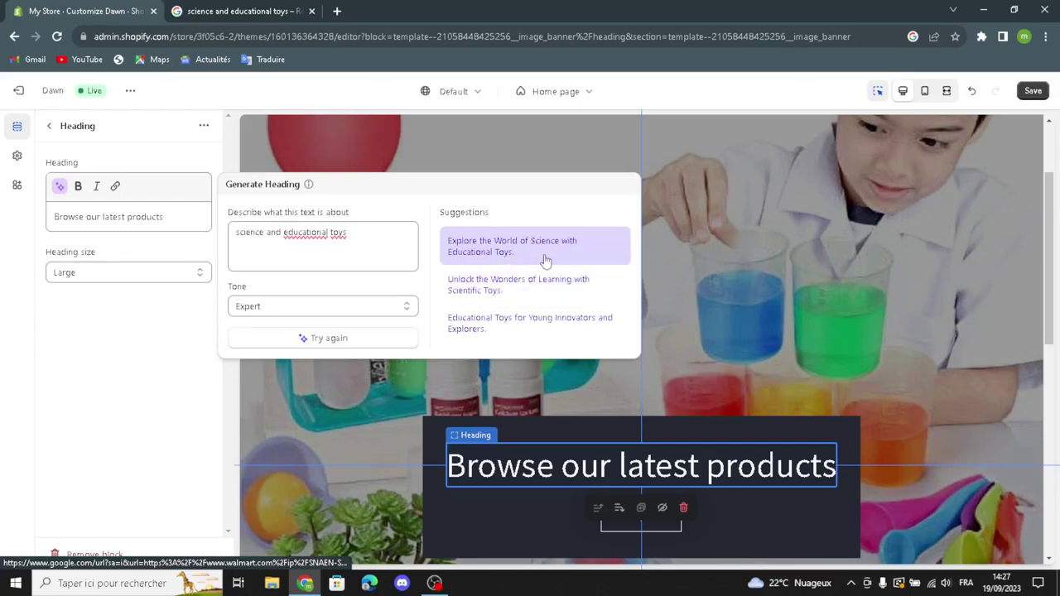
left_click(507, 259)
left_click(166, 286)
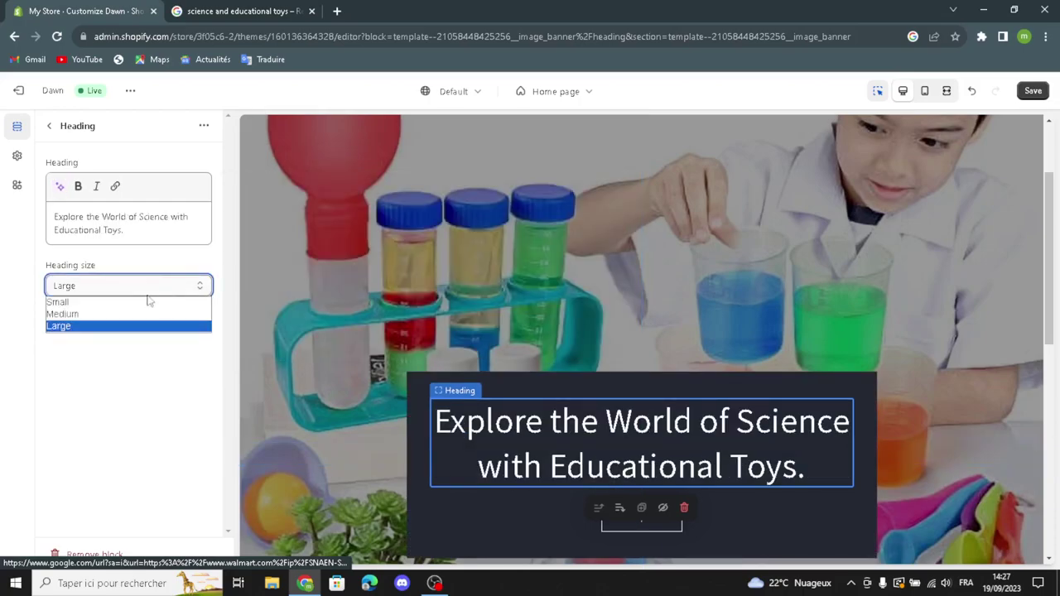
left_click(141, 314)
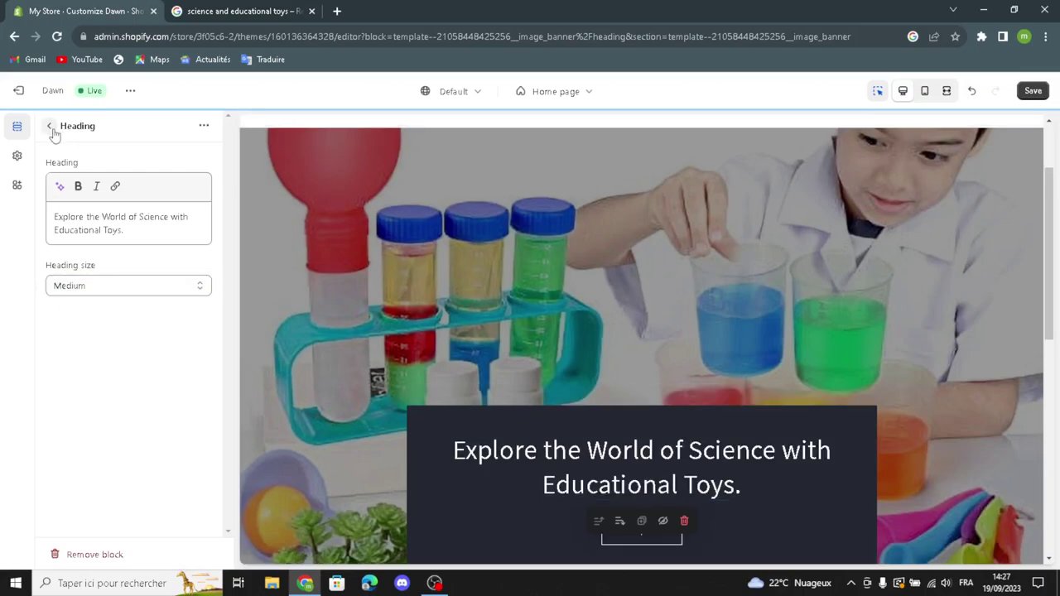
left_click(51, 128)
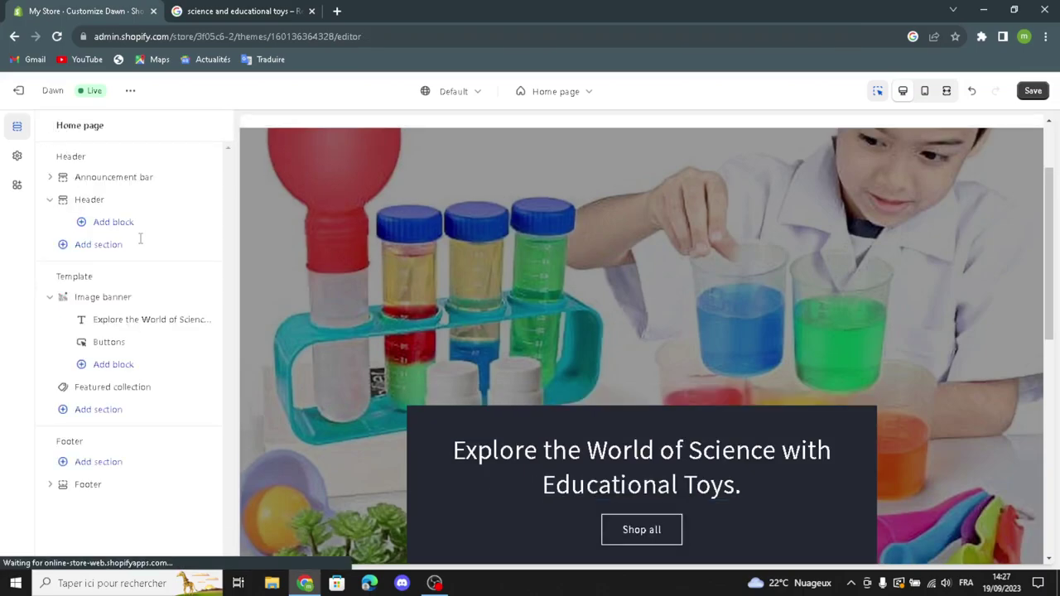
- Turn on outline style for the banner's second button, then open the Featured collection section
left_click(106, 342)
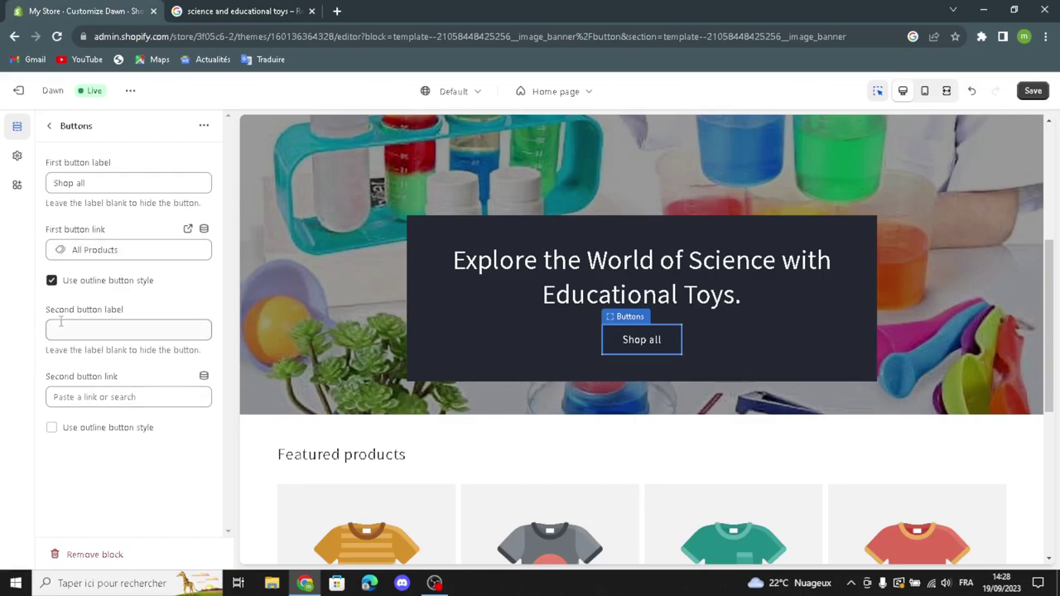
left_click(51, 428)
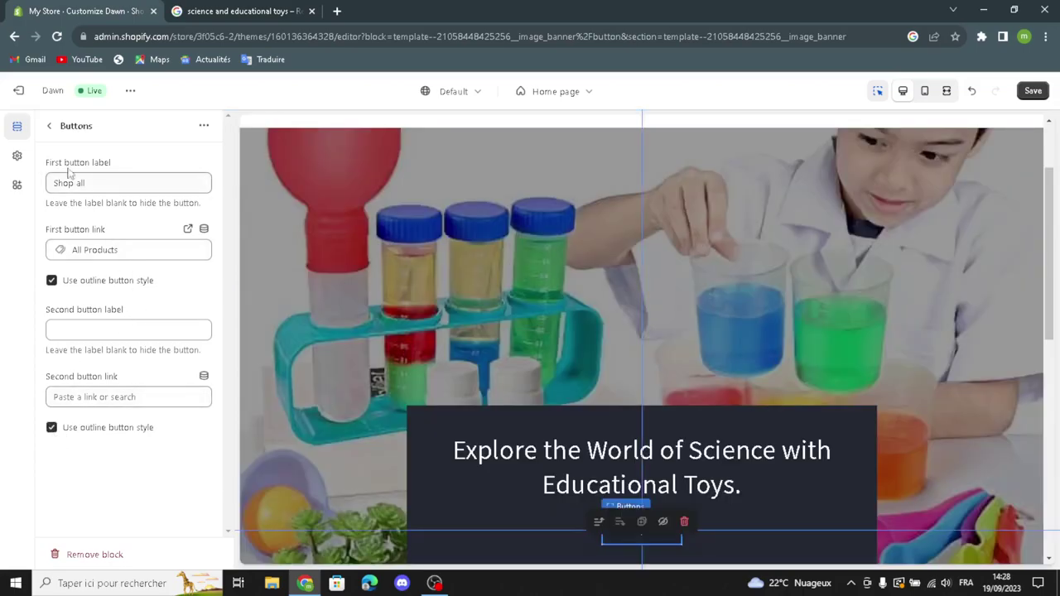
left_click(49, 126)
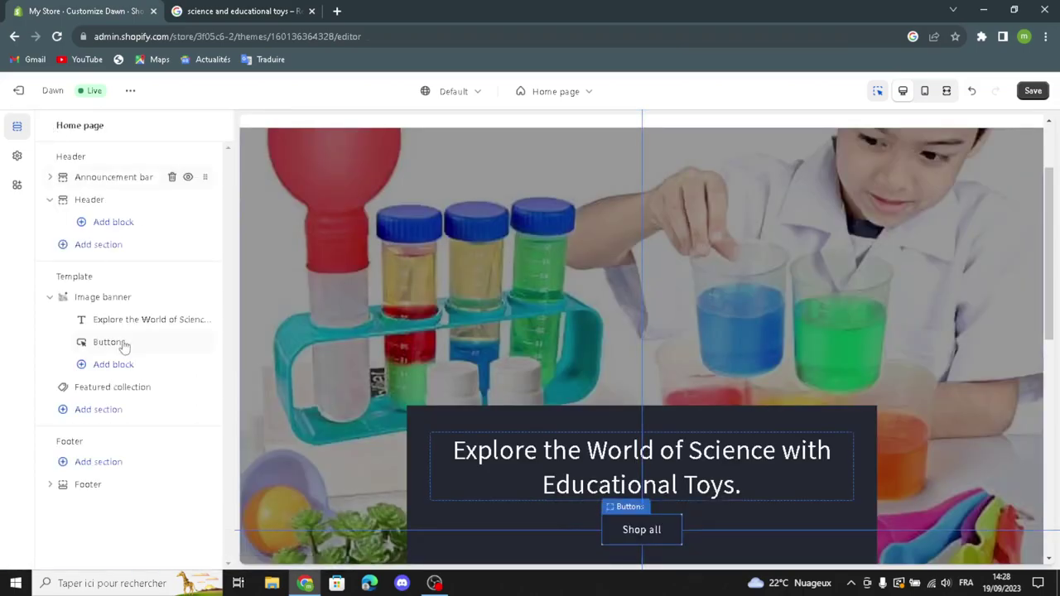
left_click(113, 387)
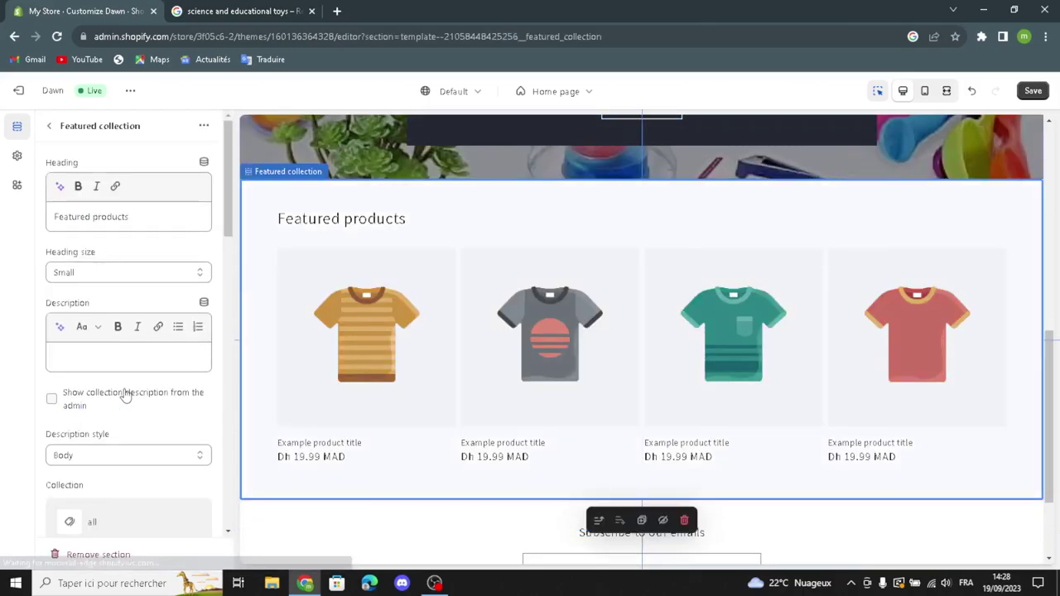
- Generate AI headings from 'science and educational toys' and apply 'Discover the Wonder of Science with Educational Toys.'
left_click(60, 186)
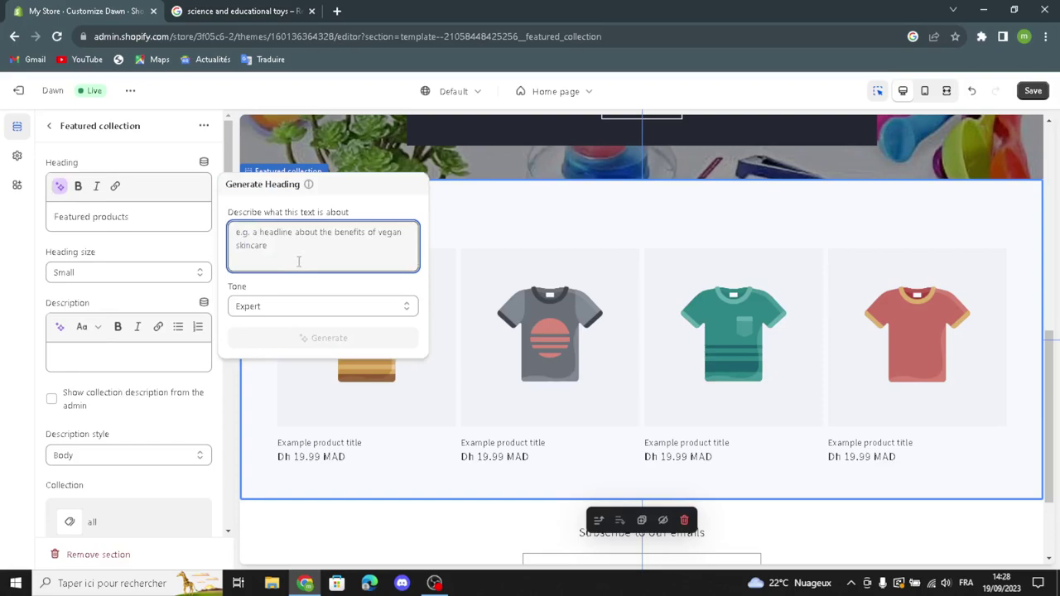
type("scie")
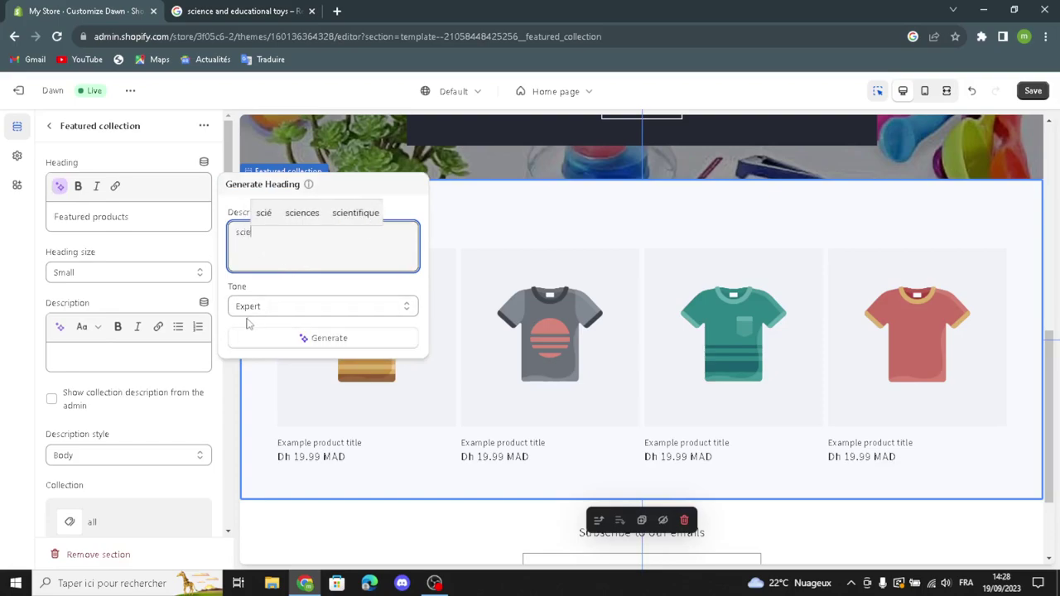
type("nce ")
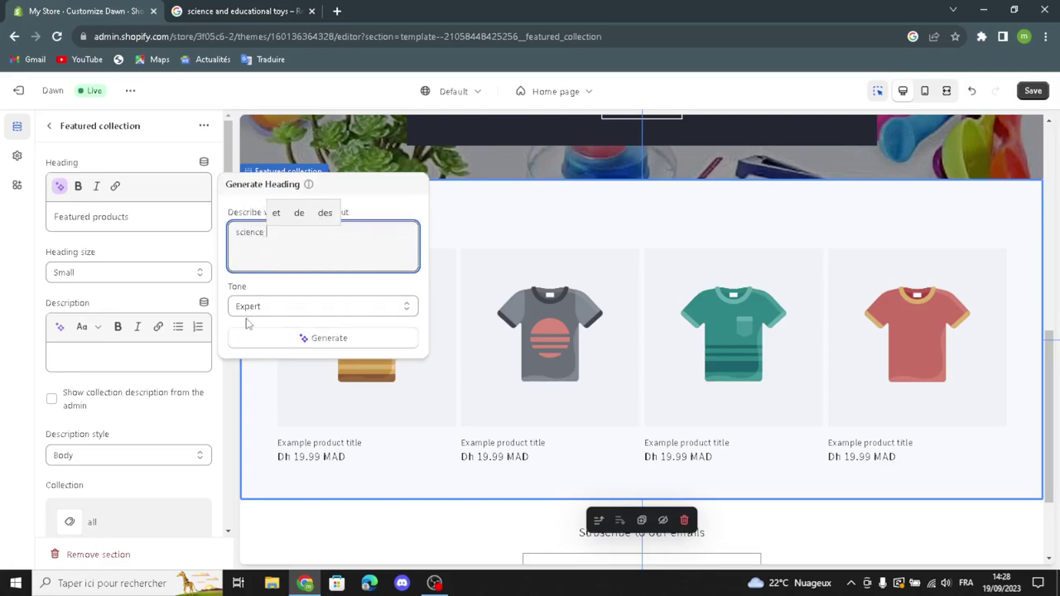
type("and")
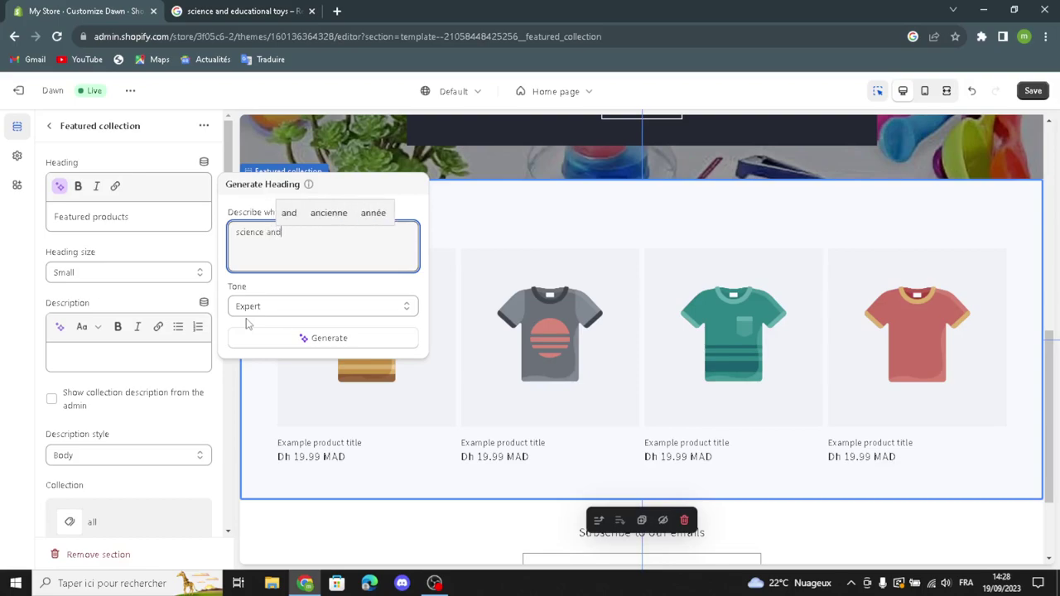
type(" educational ")
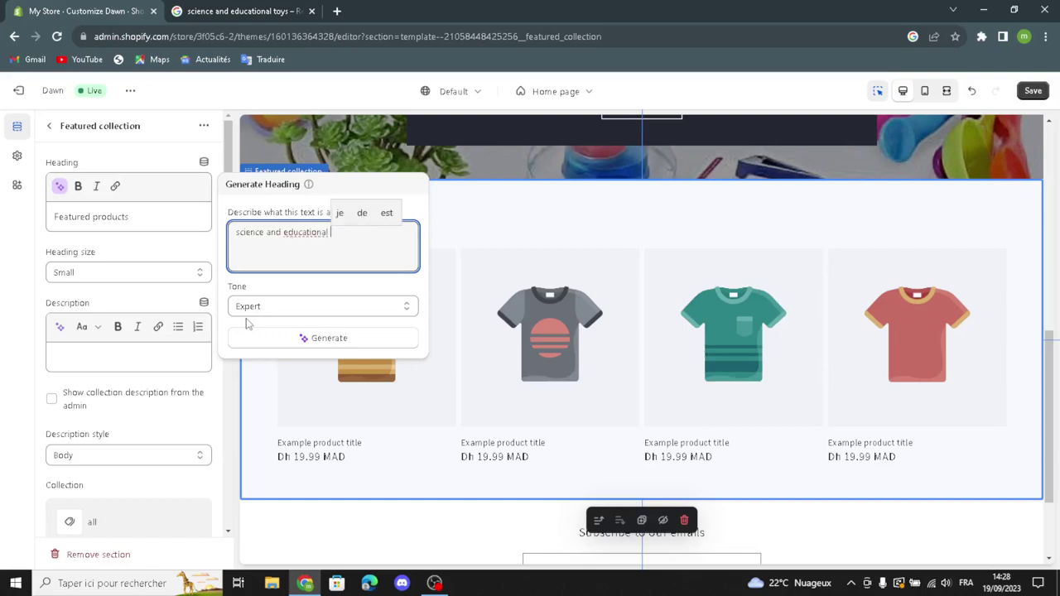
type("toys")
left_click(246, 335)
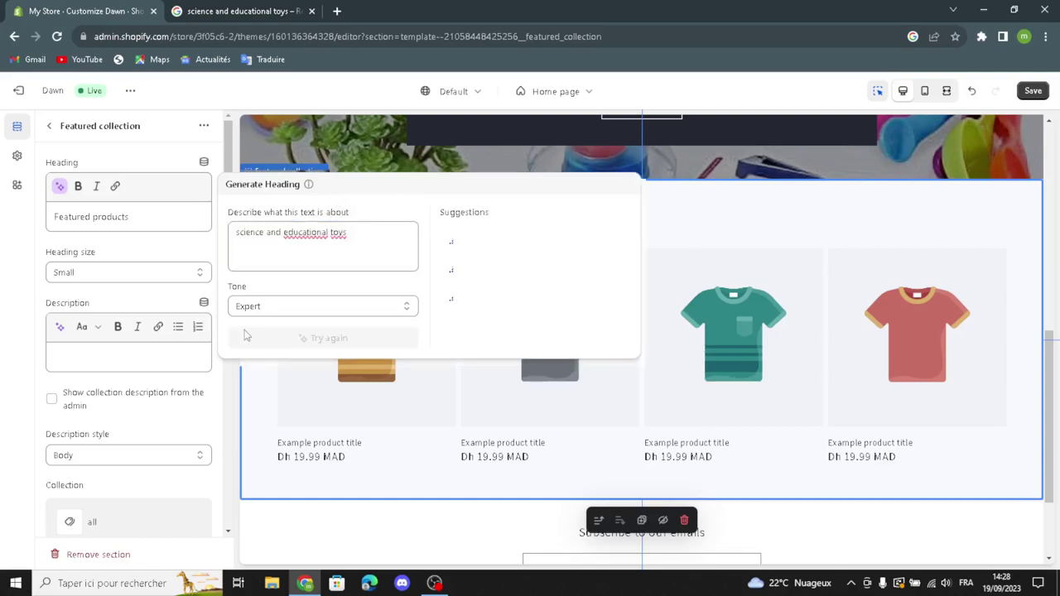
left_click(497, 247)
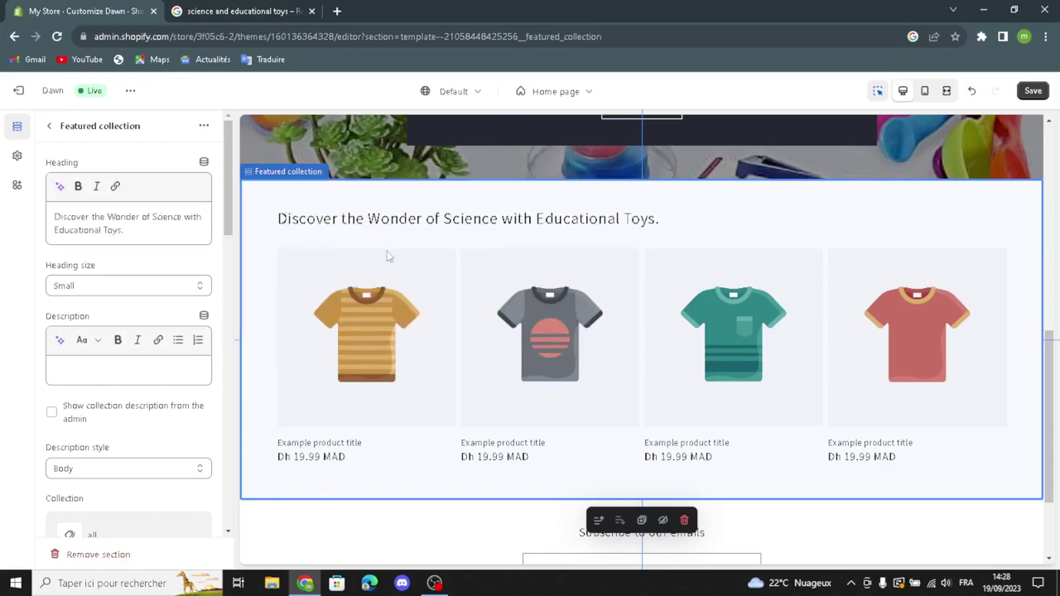
- Keep the heading size Small, show the collection description, and keep its style as Body
left_click(152, 286)
left_click(153, 287)
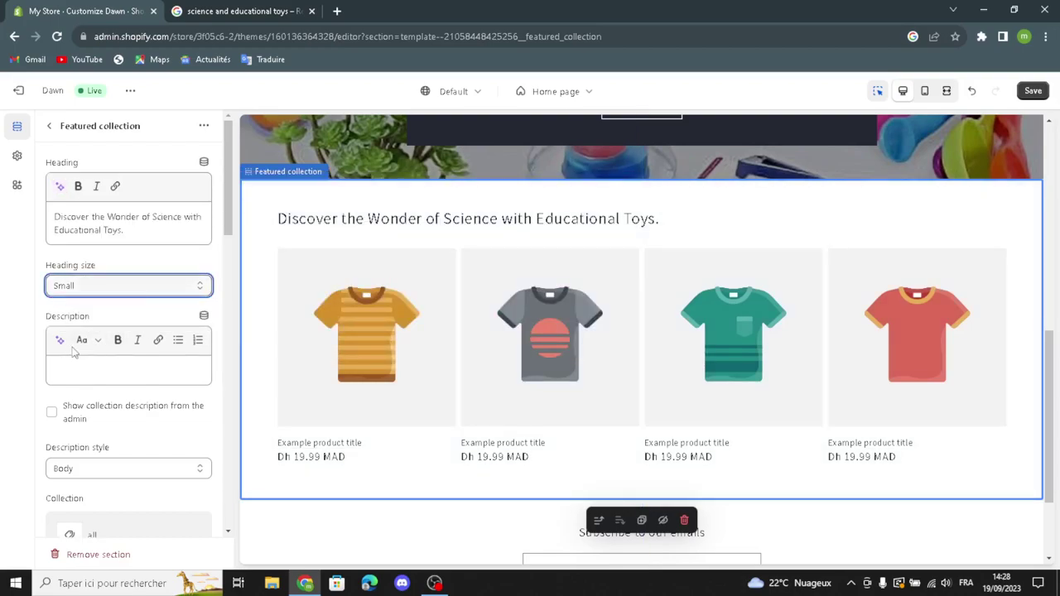
left_click(52, 413)
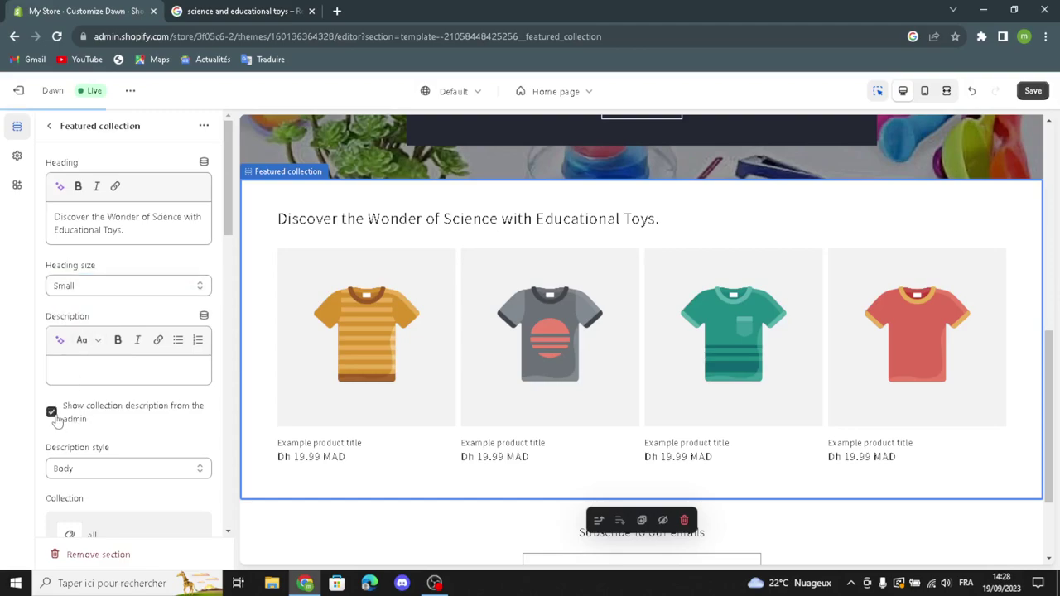
scroll(66, 427, "down", 2)
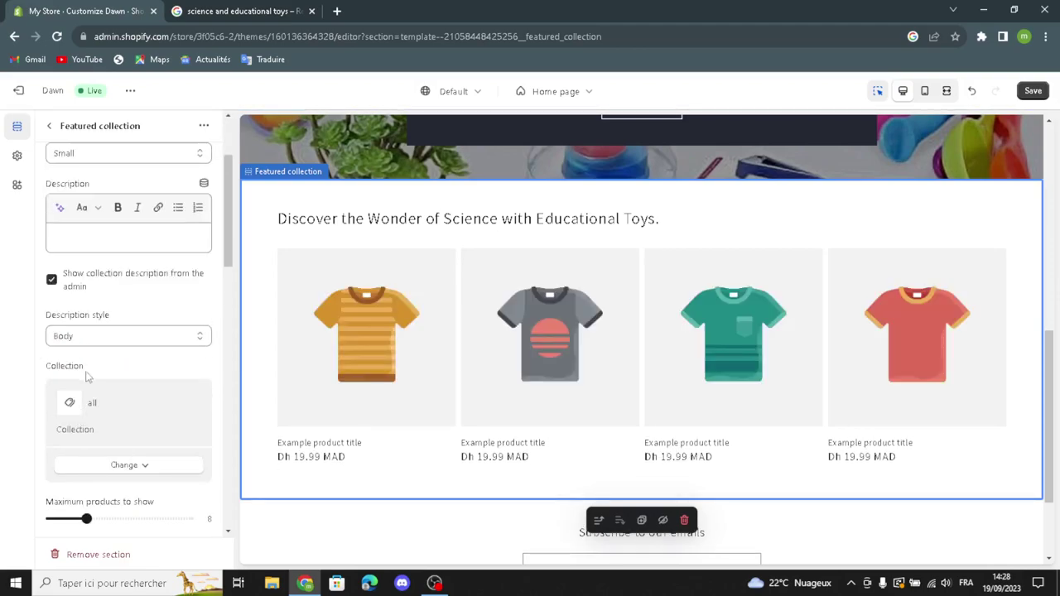
left_click(81, 336)
left_click(81, 351)
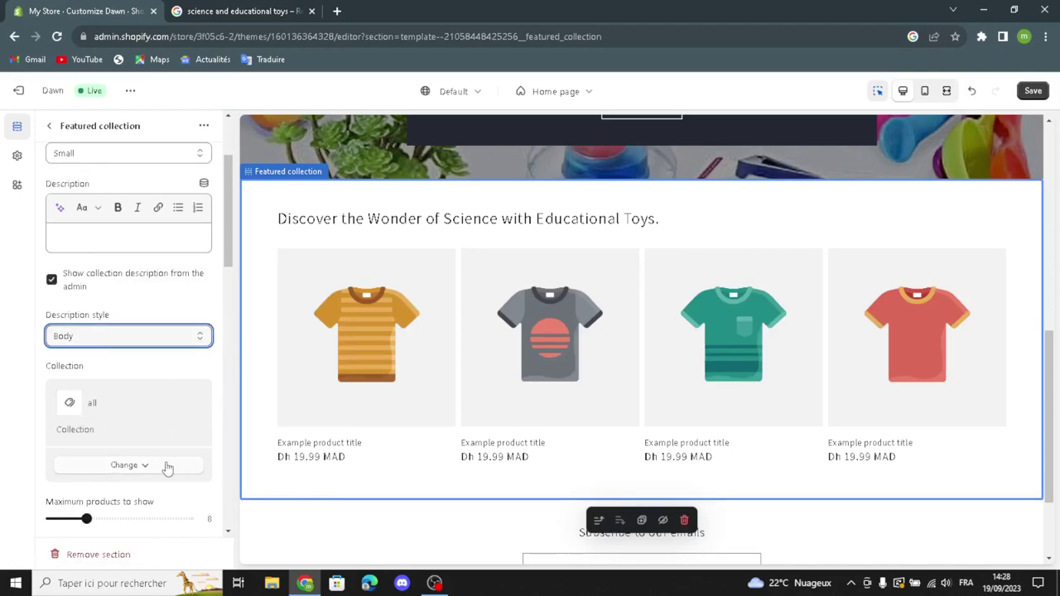
- Leave the View all link on and show the products as a desktop carousel
scroll(157, 472, "down", 3)
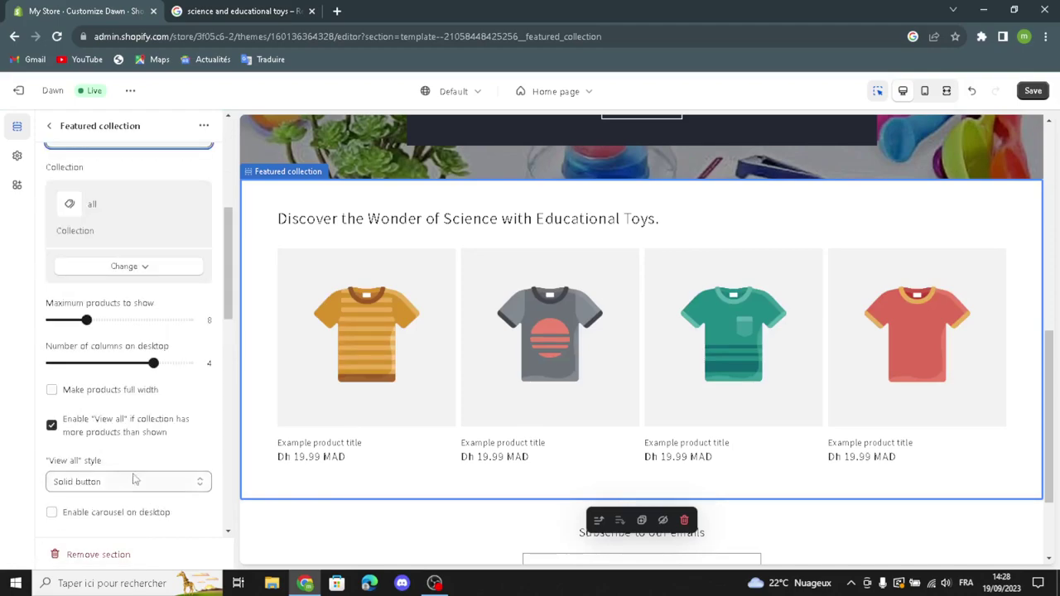
left_click(52, 426)
left_click(52, 425)
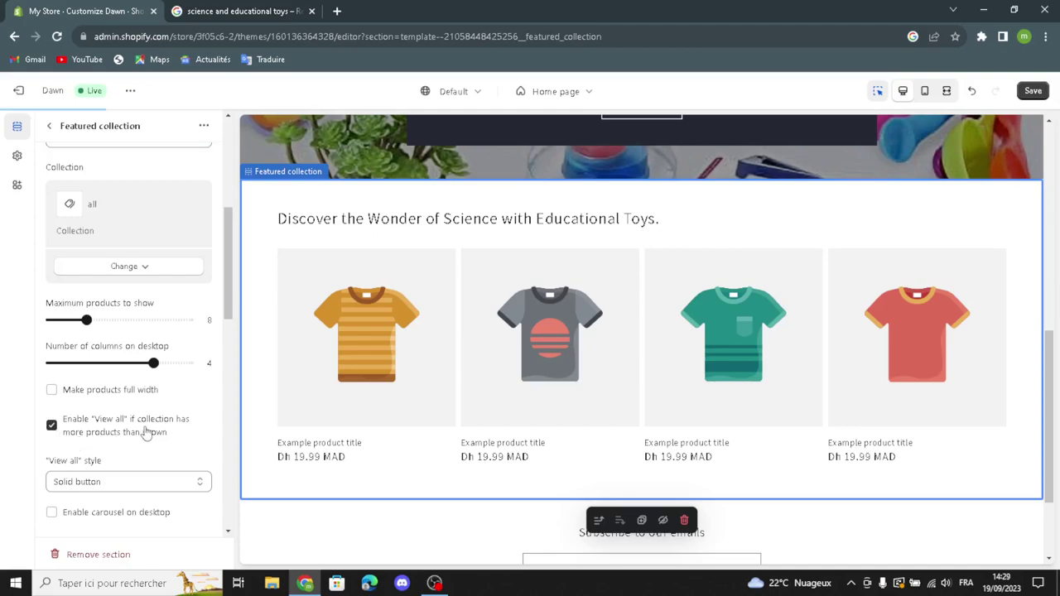
scroll(142, 458, "down", 1)
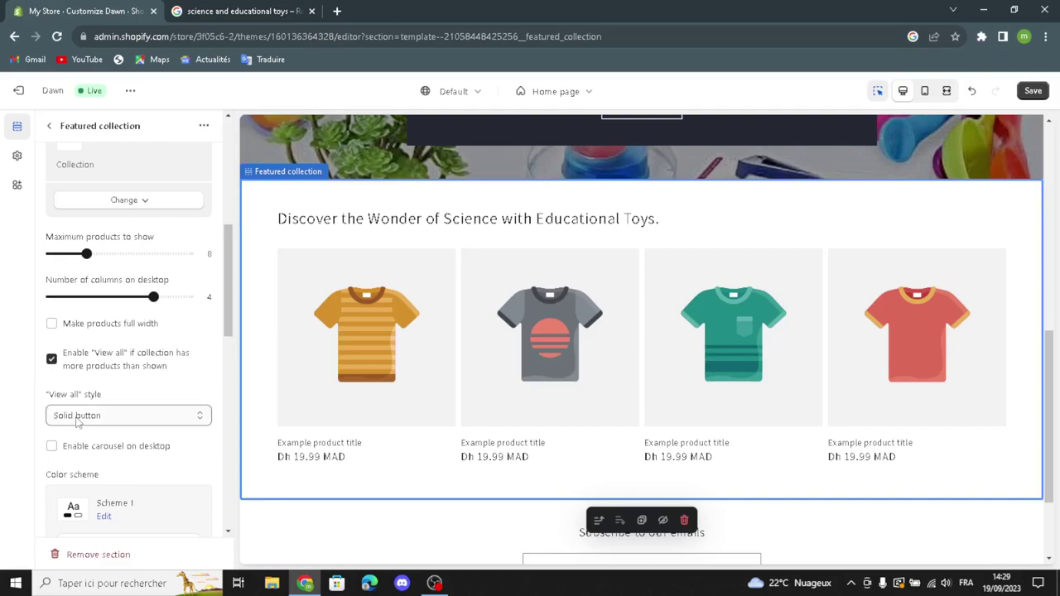
left_click(52, 446)
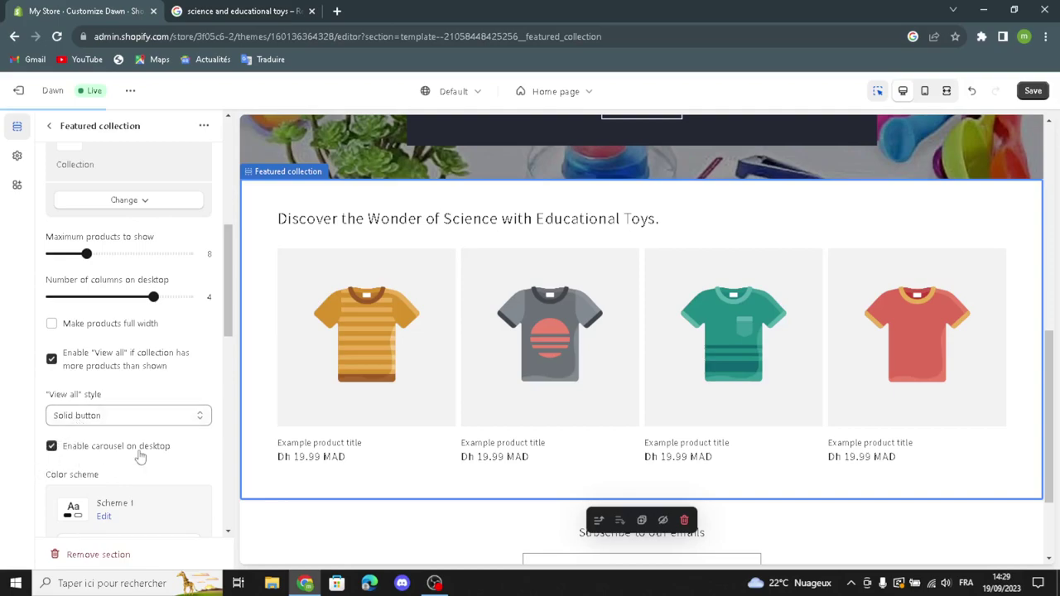
scroll(164, 458, "down", 2)
scroll(77, 495, "down", 3)
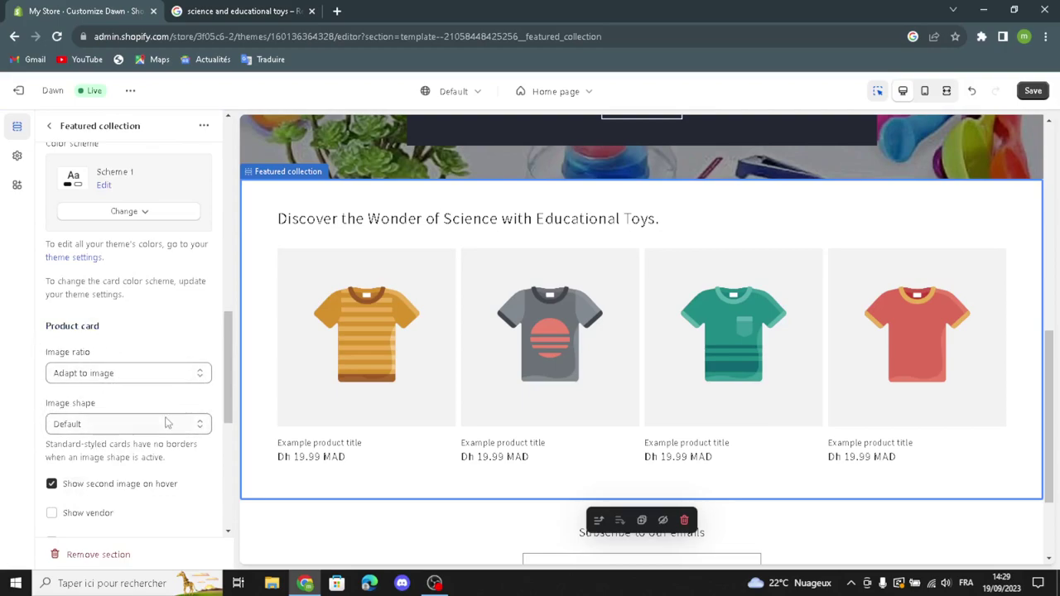
scroll(67, 472, "down", 2)
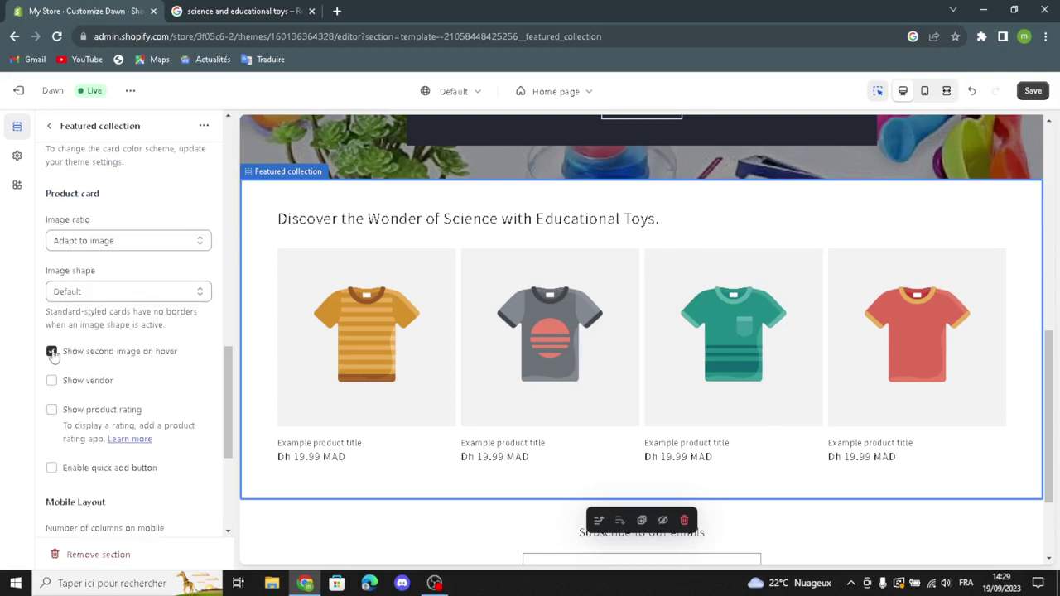
- Show vendor, product ratings and quick add on product cards, and enable swipe on mobile
left_click(52, 382)
left_click(52, 410)
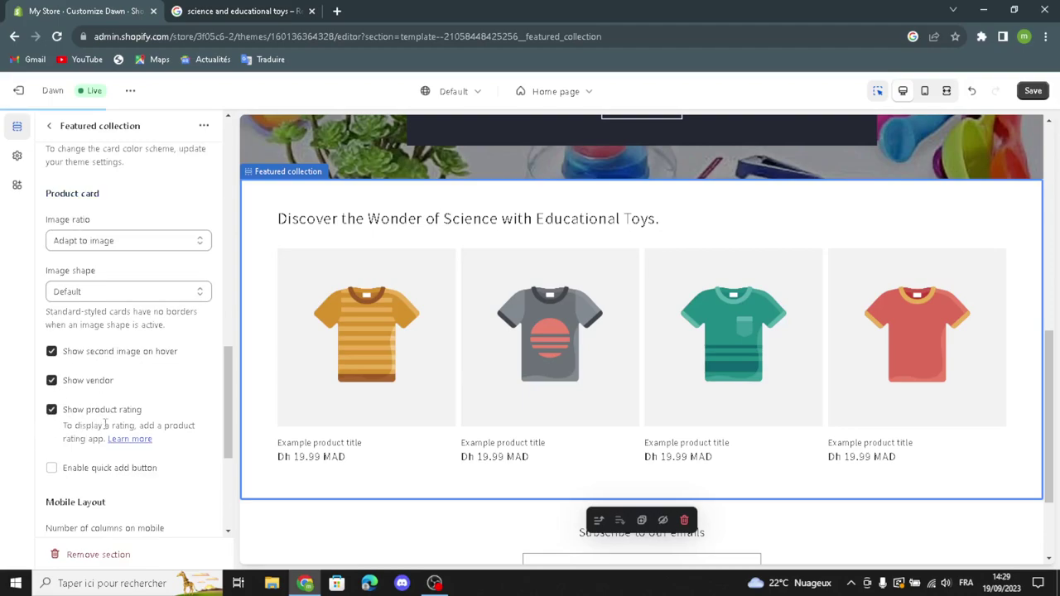
left_click(51, 468)
scroll(91, 541, "down", 3)
left_click(52, 382)
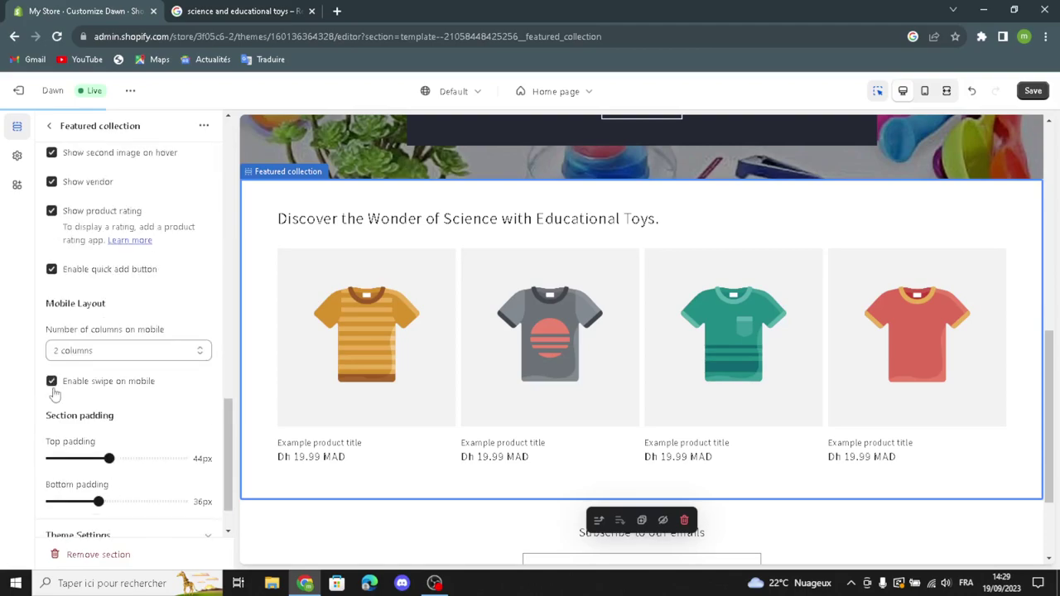
scroll(116, 420, "down", 1)
scroll(124, 436, "up", 5)
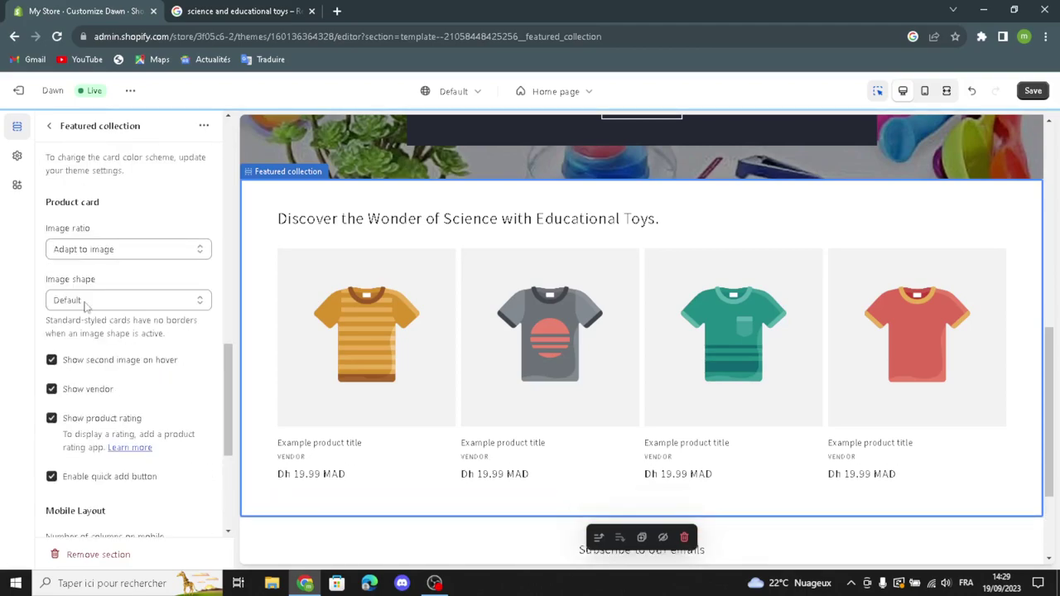
- Return to the home page sections and browse the Add section picker without adding anything
left_click(50, 126)
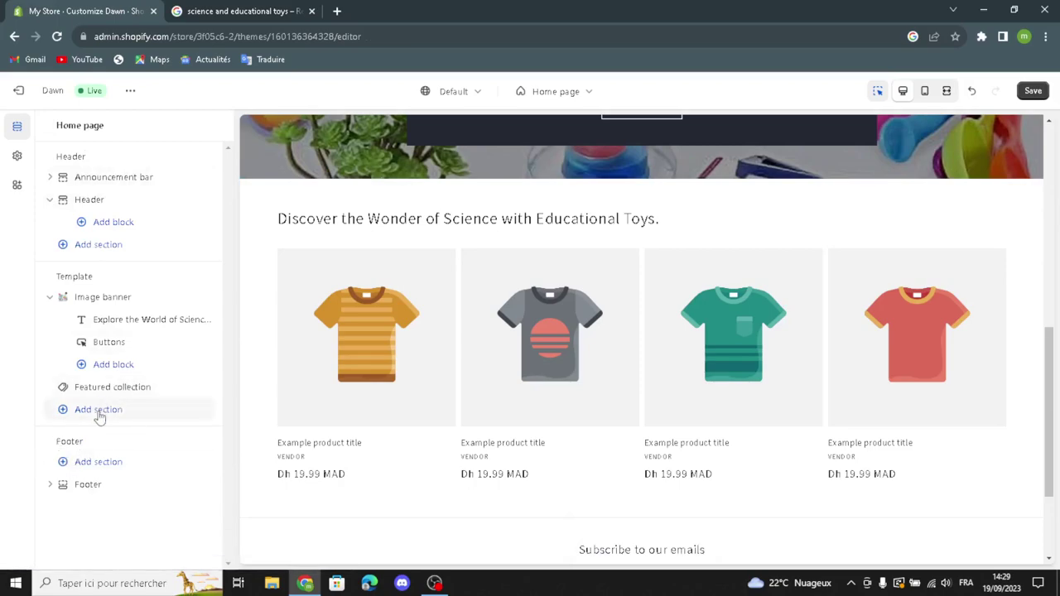
left_click(99, 410)
scroll(301, 377, "down", 3)
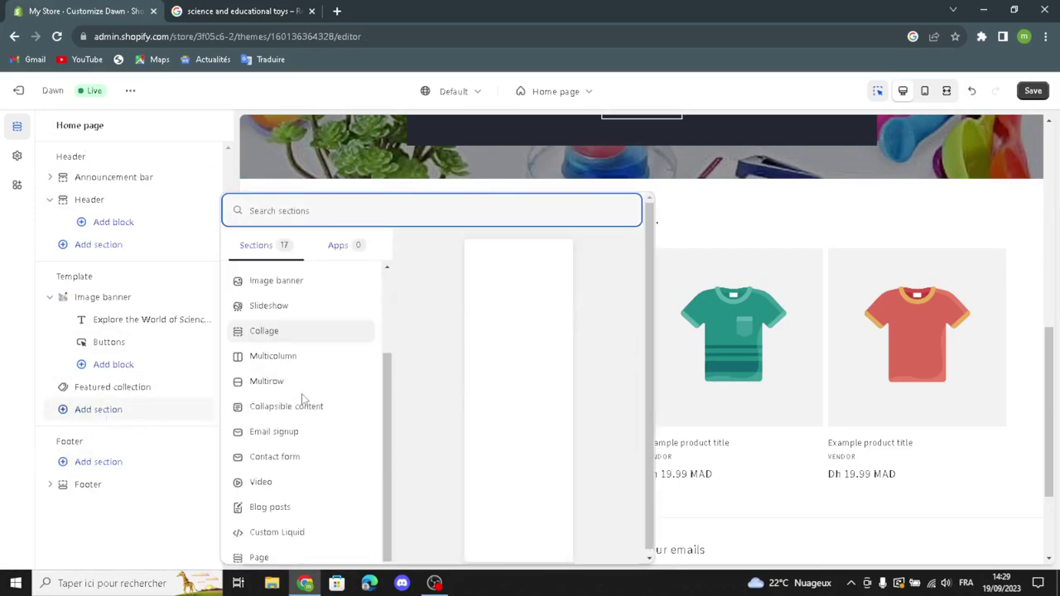
scroll(293, 417, "up", 3)
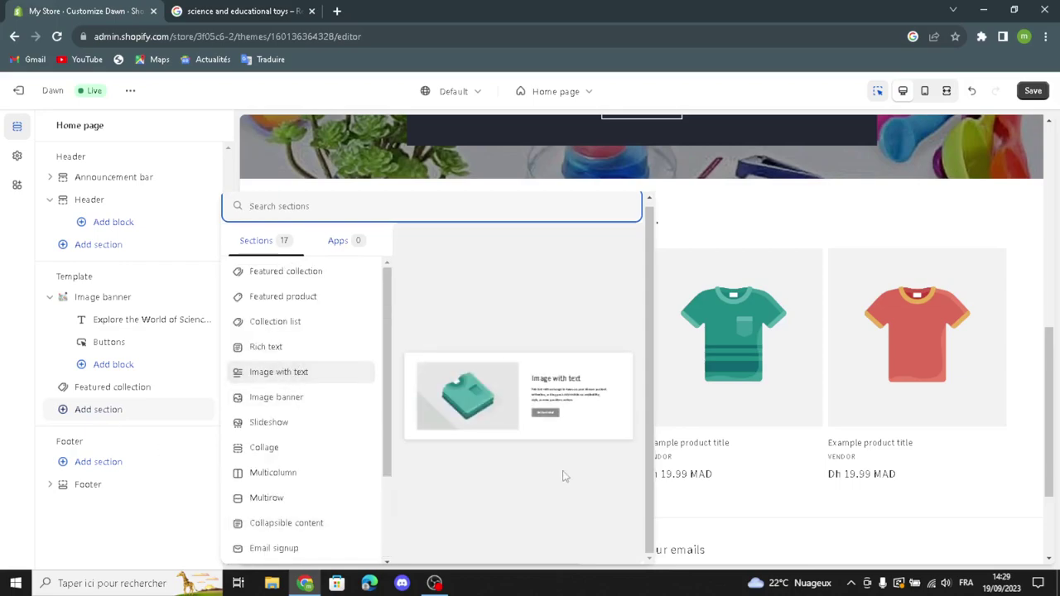
left_click(53, 461)
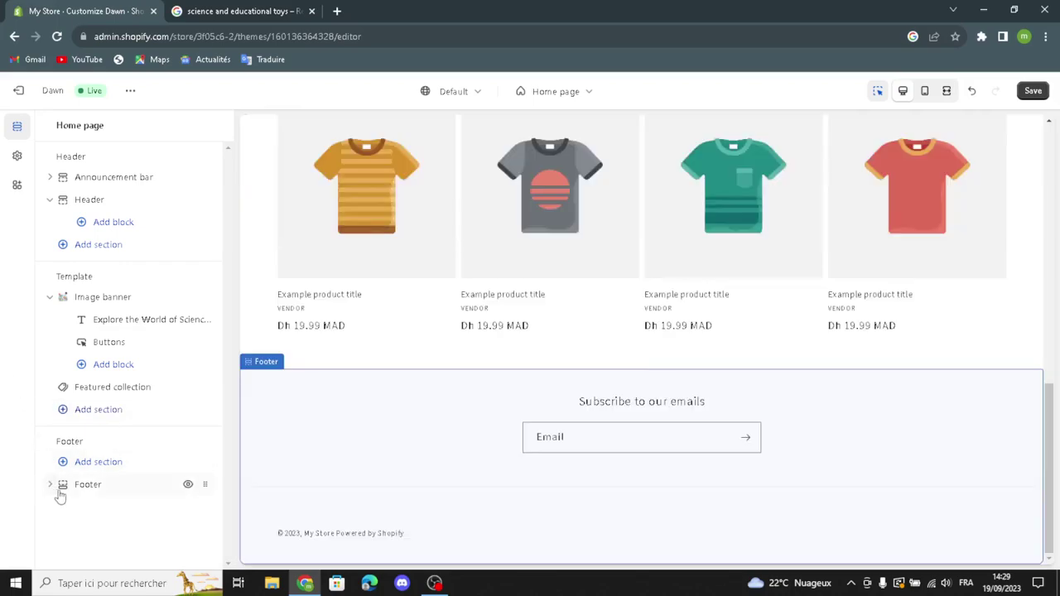
- Open the Footer settings, keep the colour scheme at Scheme 1, and review the footer options
left_click(65, 489)
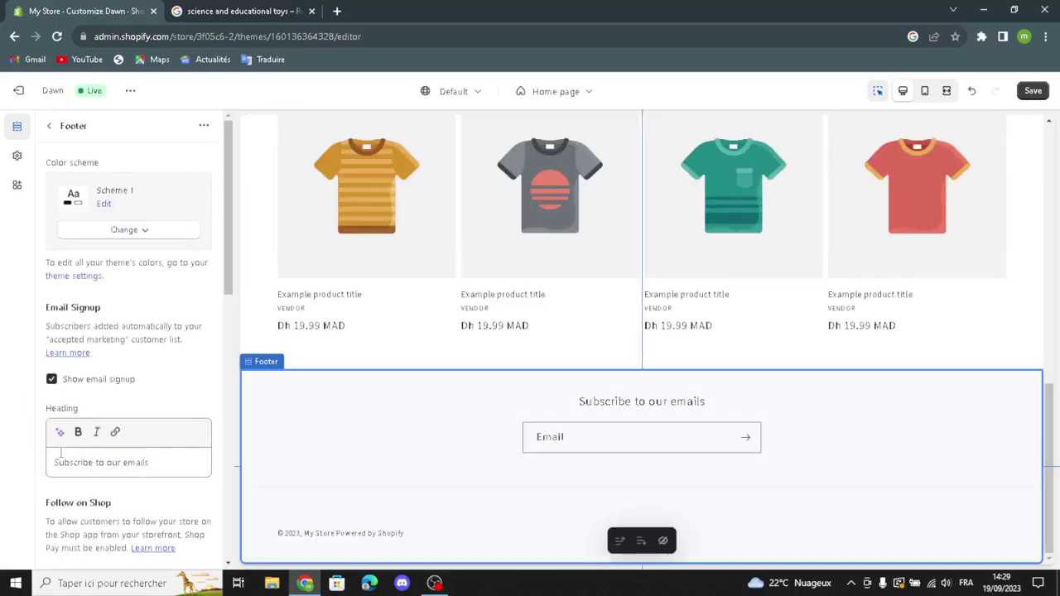
left_click(100, 234)
left_click(100, 235)
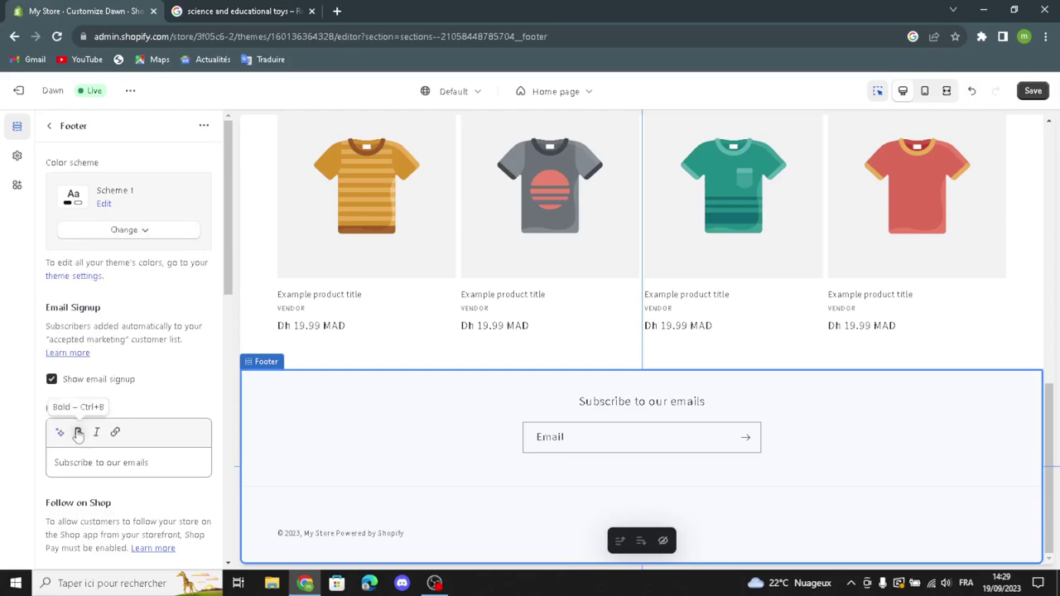
scroll(74, 514, "down", 1)
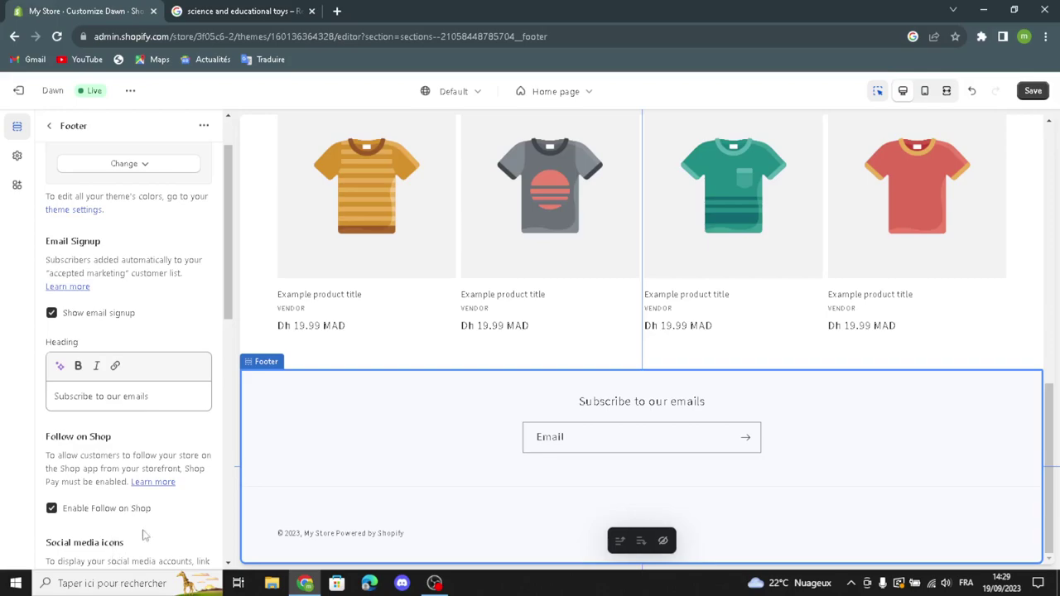
scroll(83, 497, "down", 2)
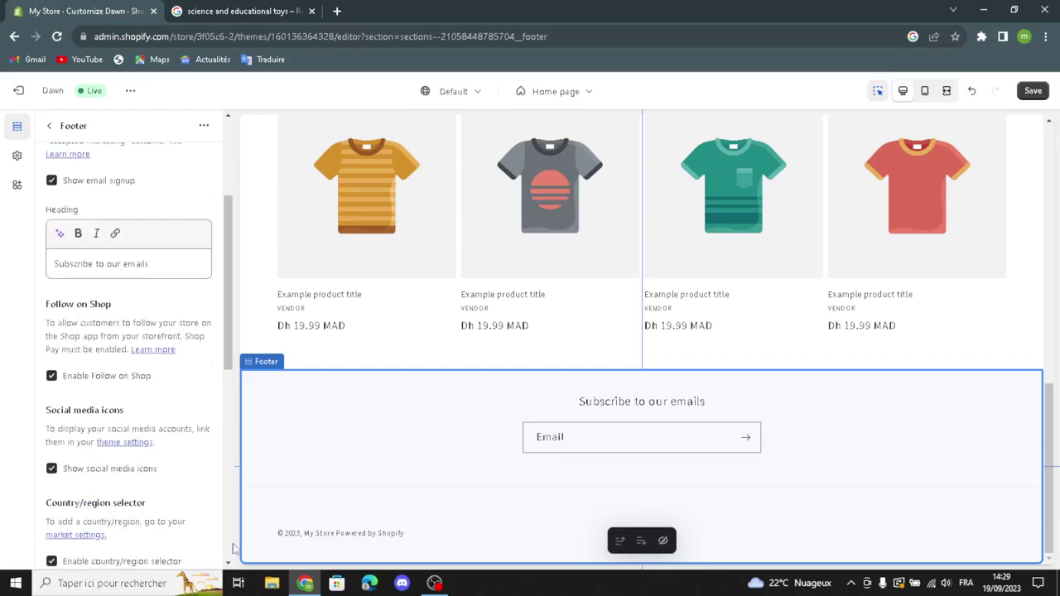
scroll(483, 253, "up", 10)
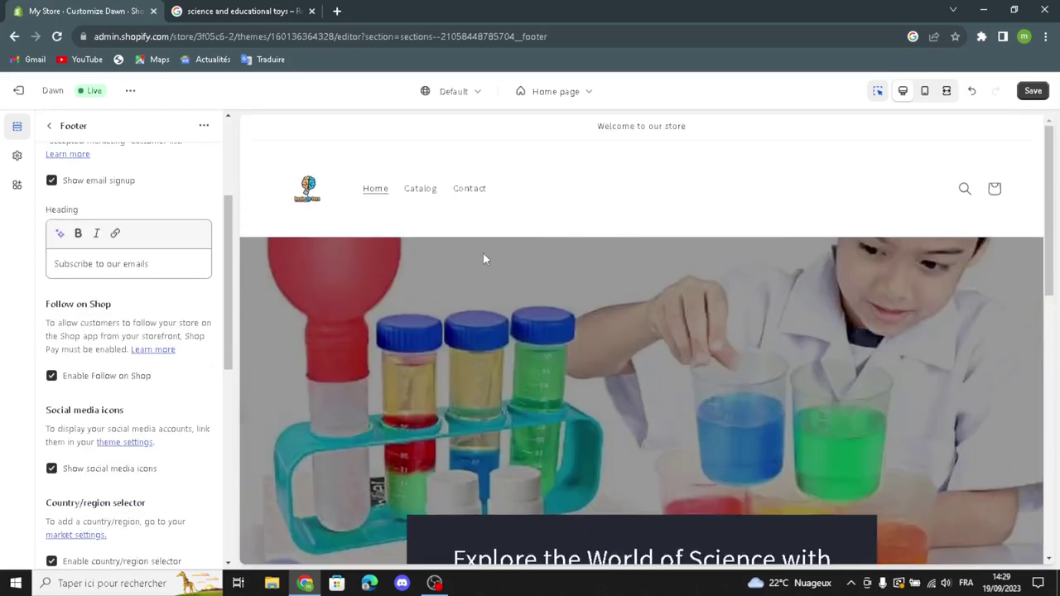
- Save the theme customizations and exit the editor to the Themes page
left_click(1031, 91)
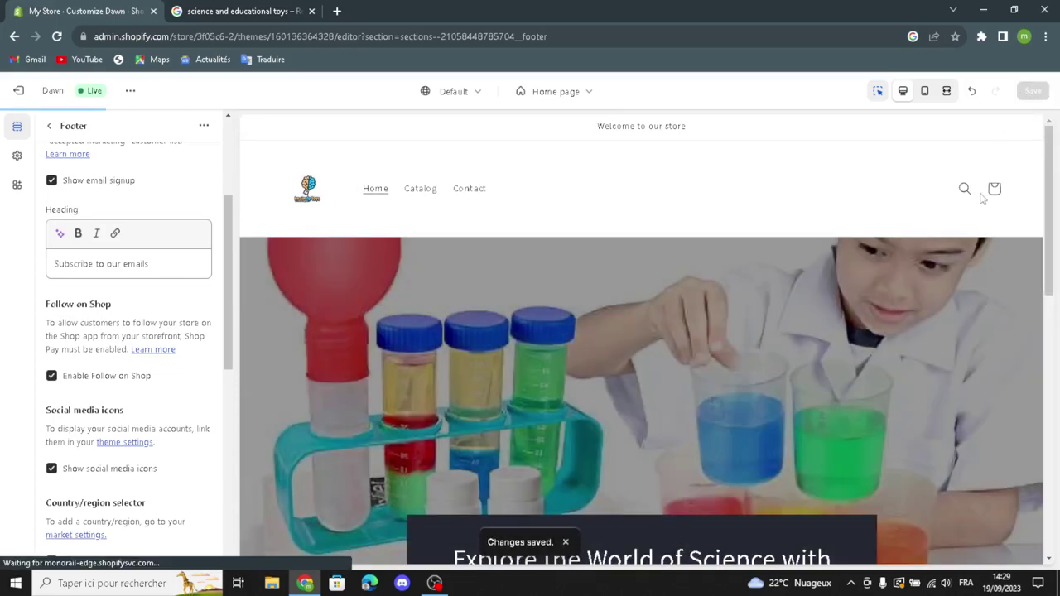
left_click(19, 91)
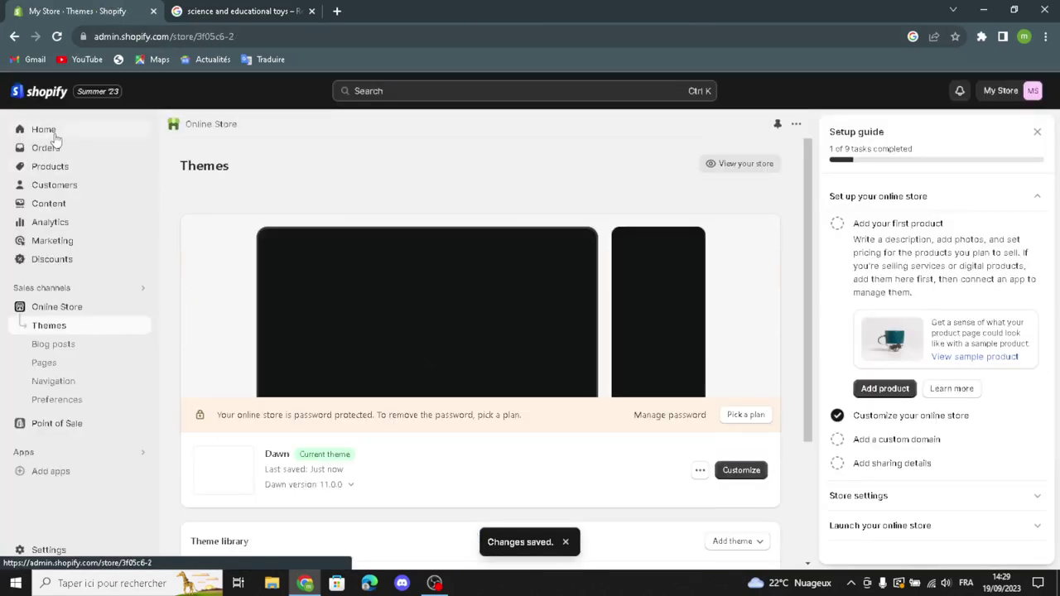
- On admin Home, mark 'Add your first product' done and open Store details via Name store
left_click(44, 130)
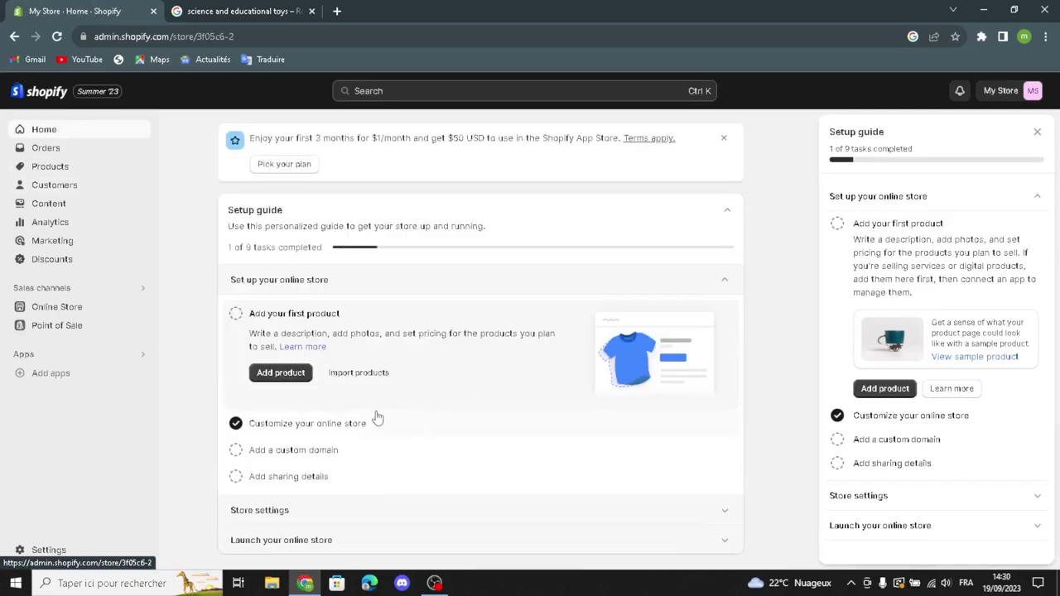
left_click(236, 313)
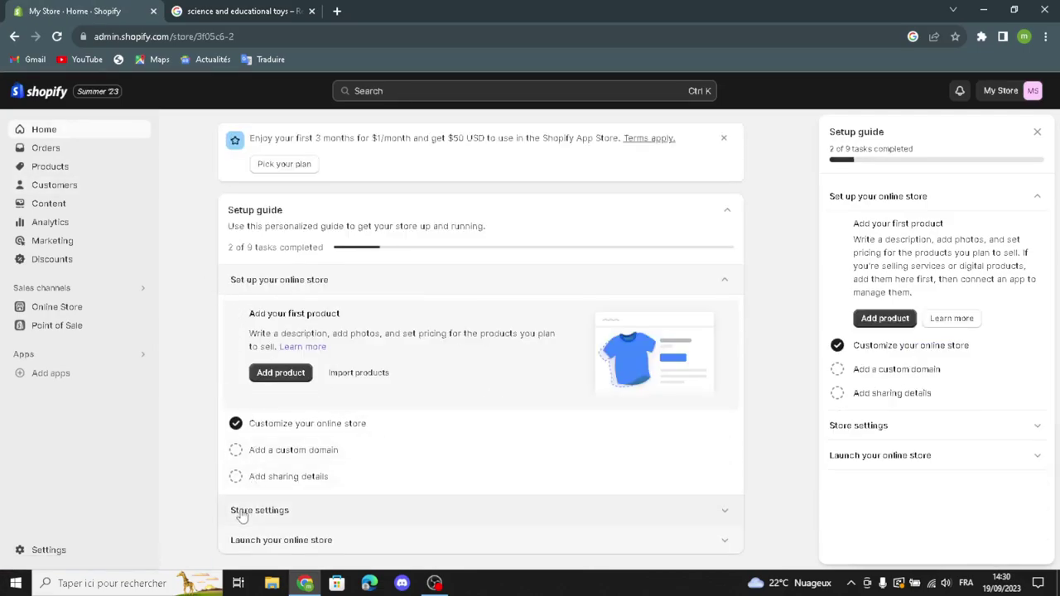
left_click(240, 489)
left_click(267, 405)
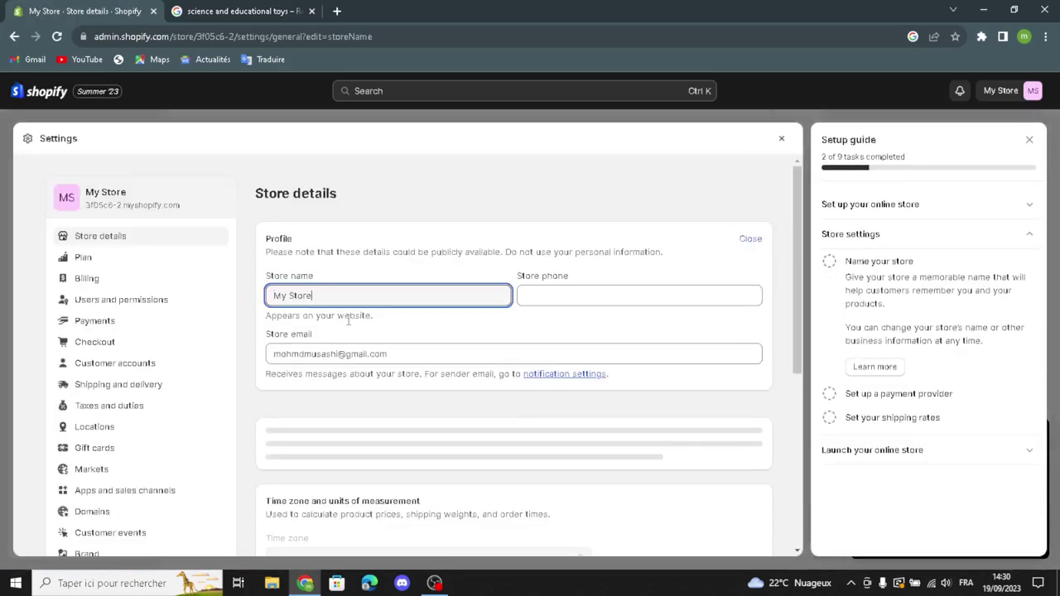
- Replace the store name 'My Store' with 'SciEduToys' and save the store details
triple_click(385, 303)
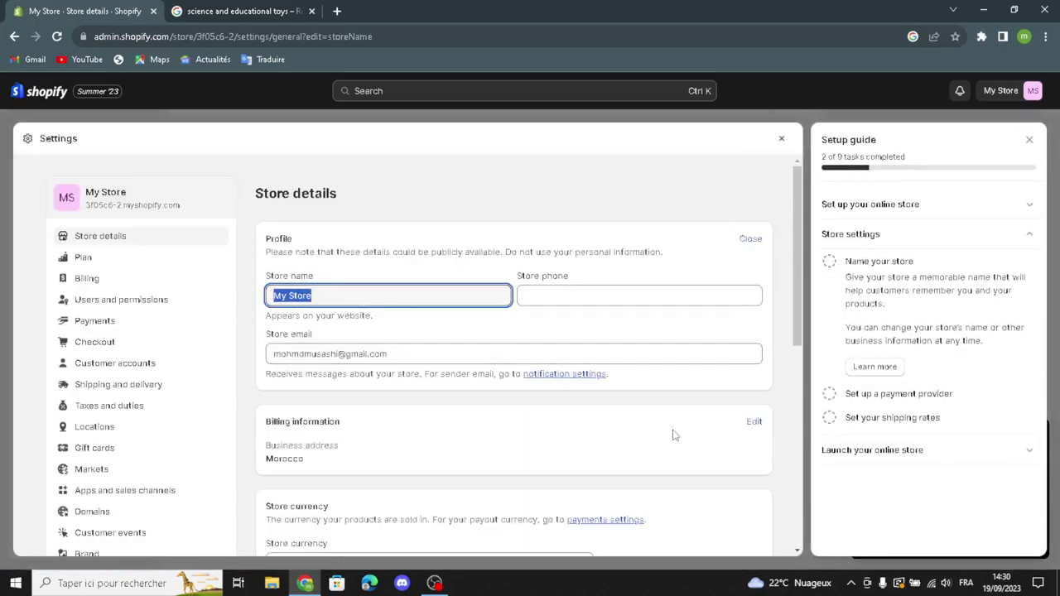
type("SciEduToys")
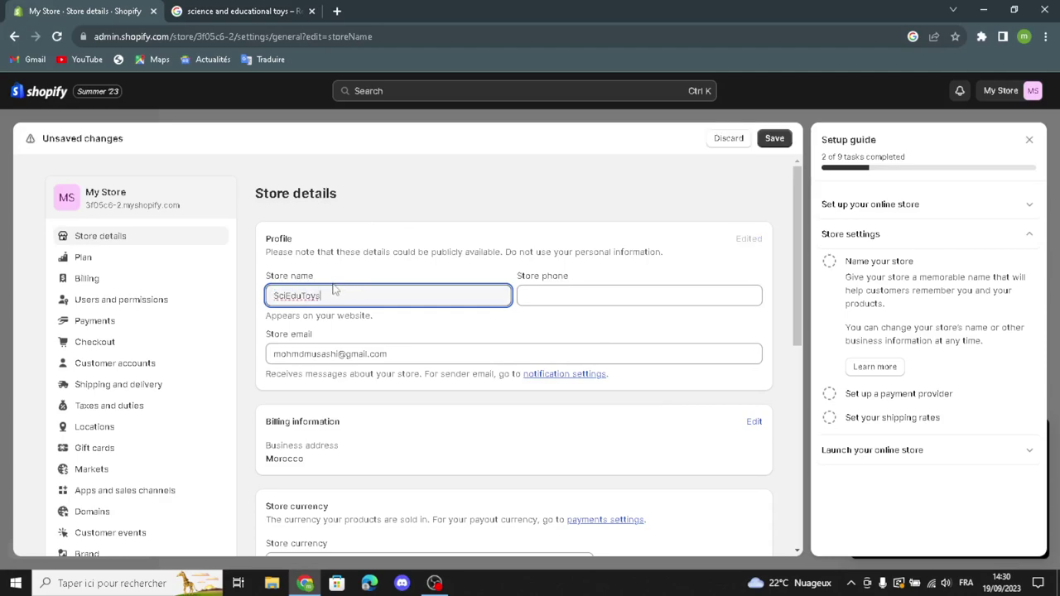
left_click(554, 296)
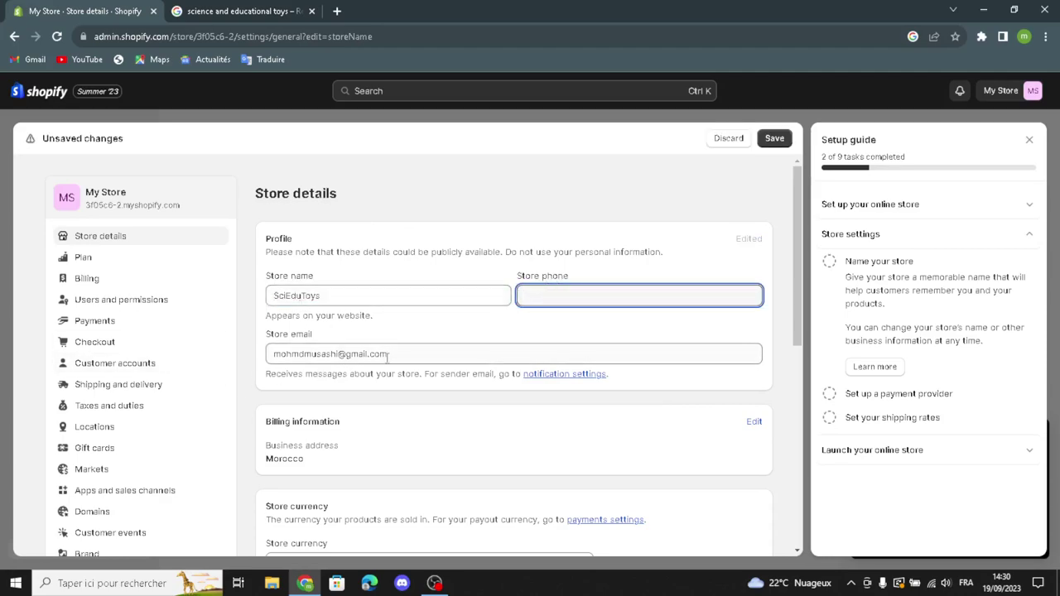
left_click(774, 139)
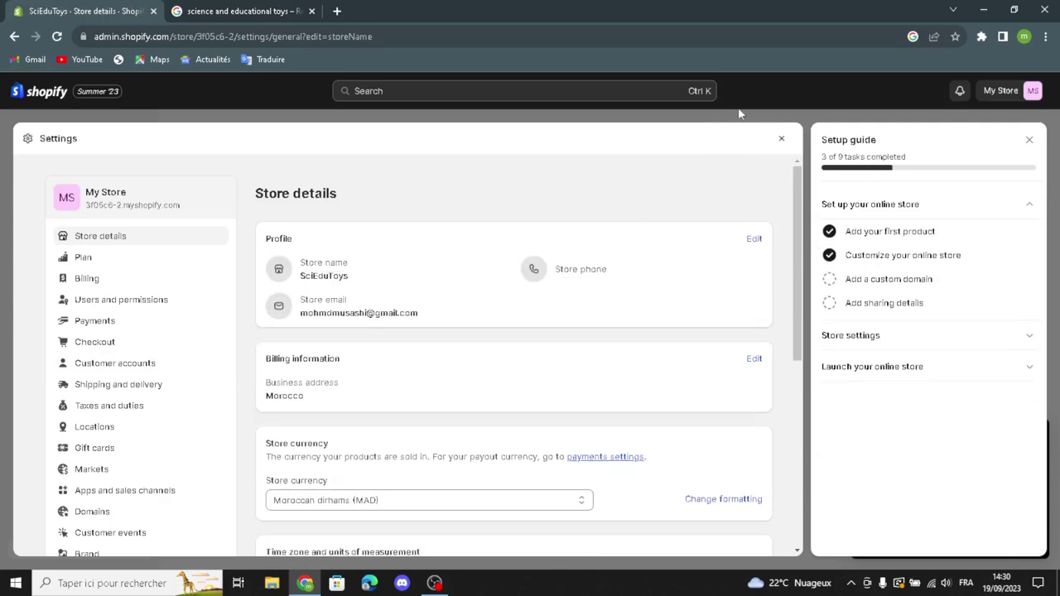
- Close the settings, setup guide panel and trial popup, then mark 'Pick a plan' done
left_click(781, 139)
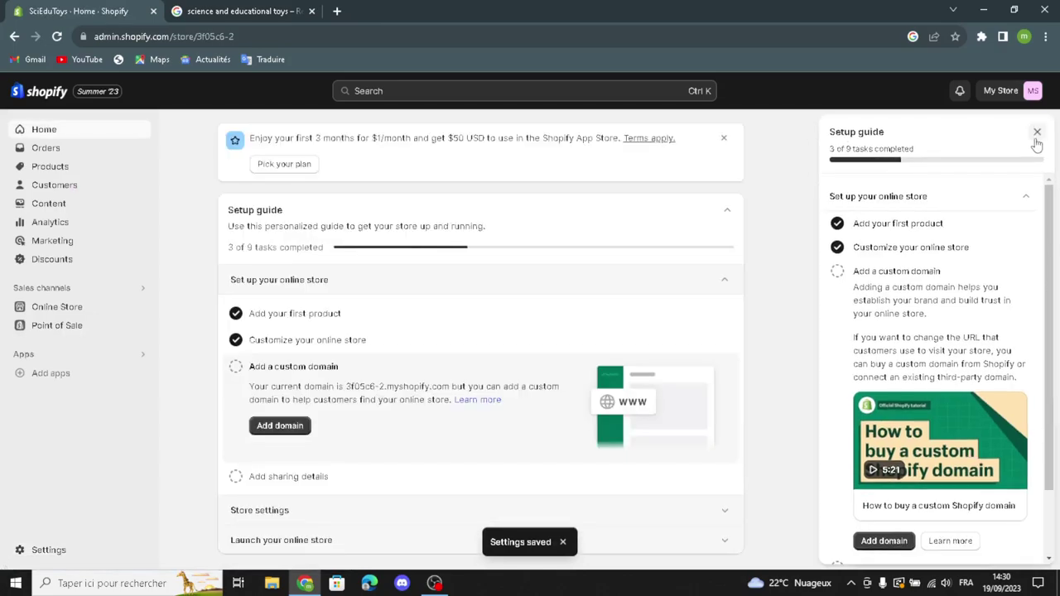
left_click(1038, 132)
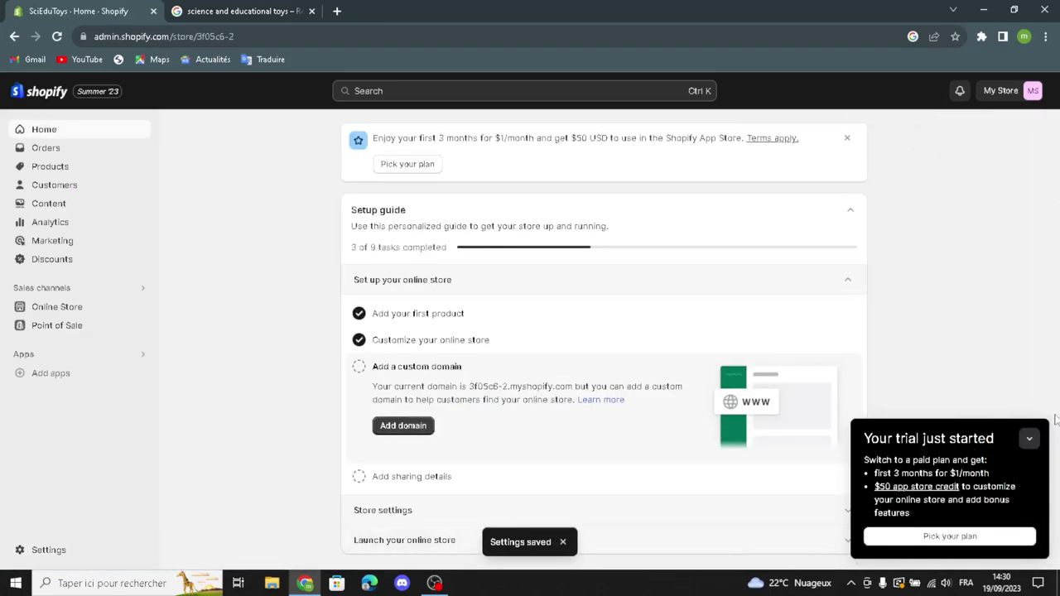
left_click(1029, 444)
left_click(381, 540)
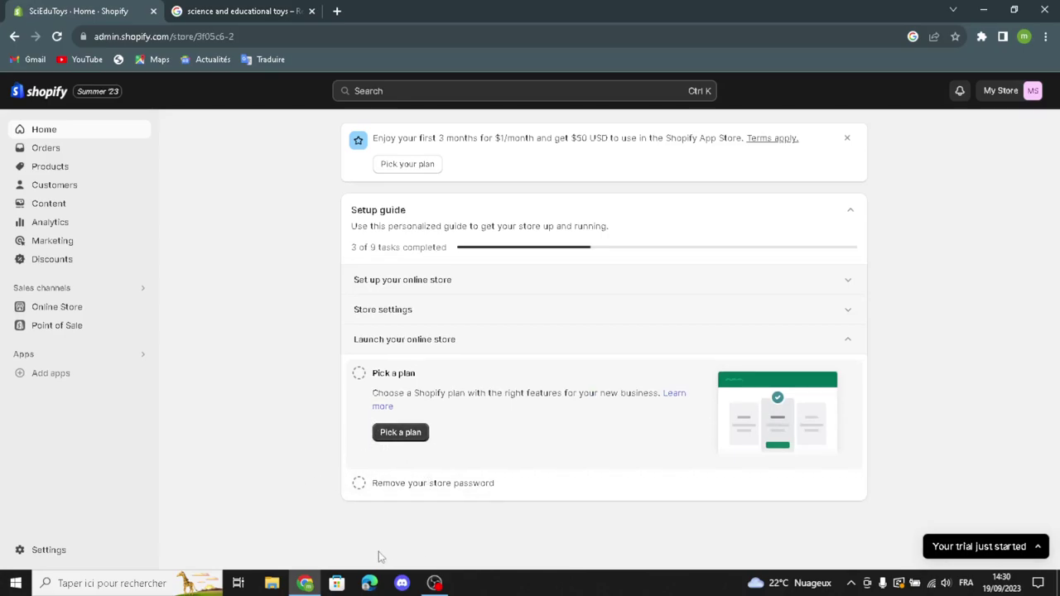
left_click(358, 375)
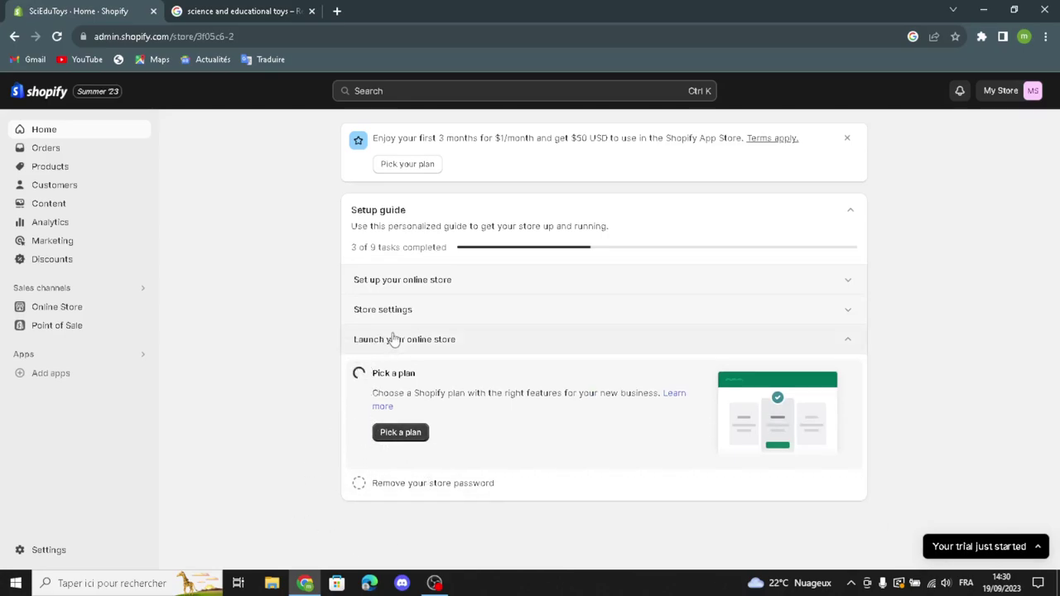